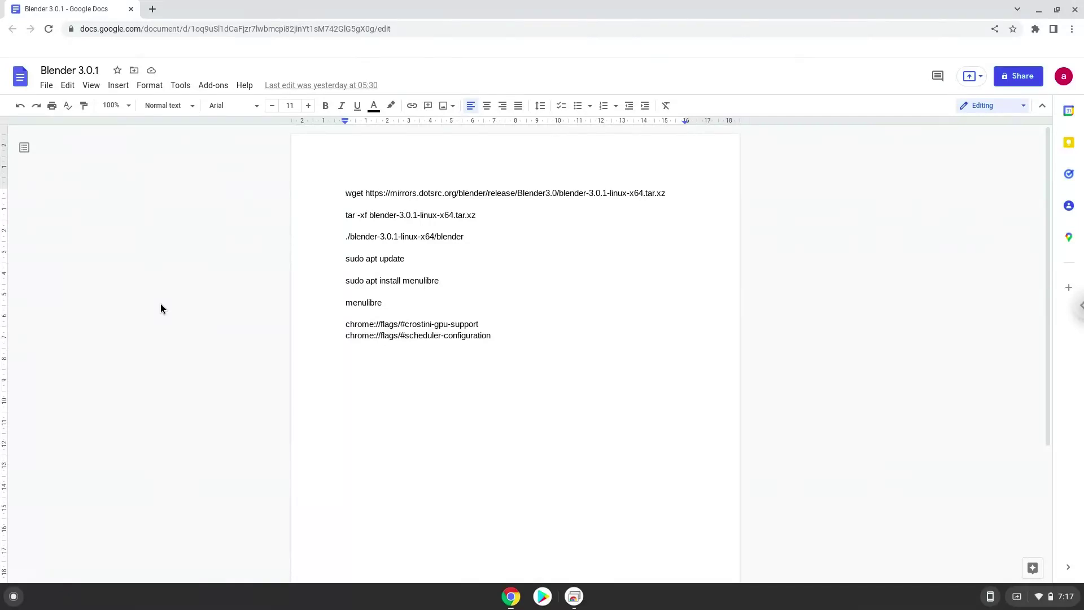
- Copy the chrome://flags/#crostini-gpu-support line from the Blender 3.0.1 document
triple_click(363, 325)
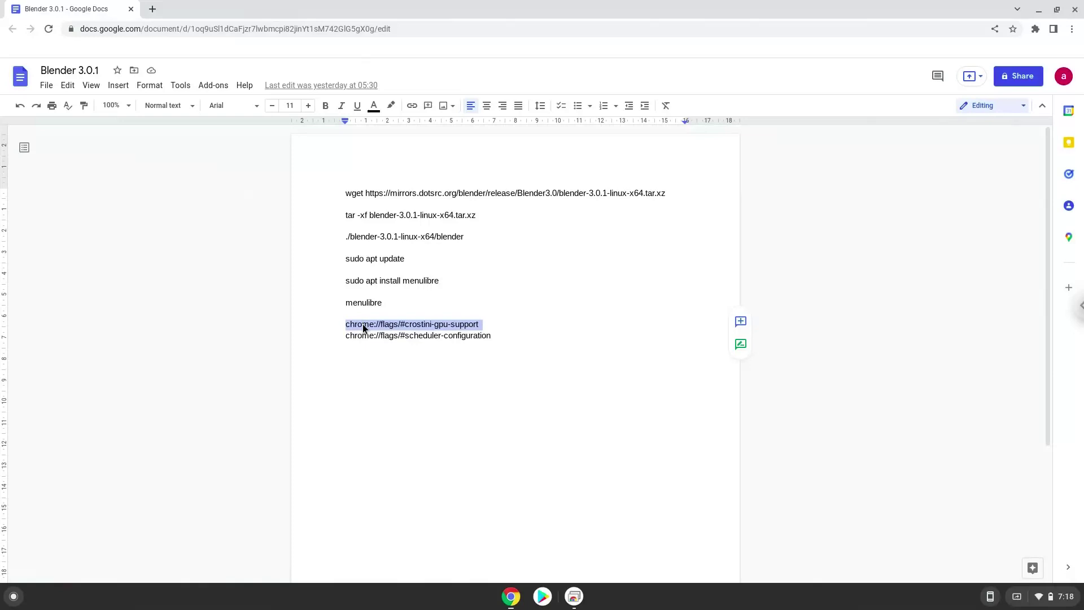
right_click(363, 324)
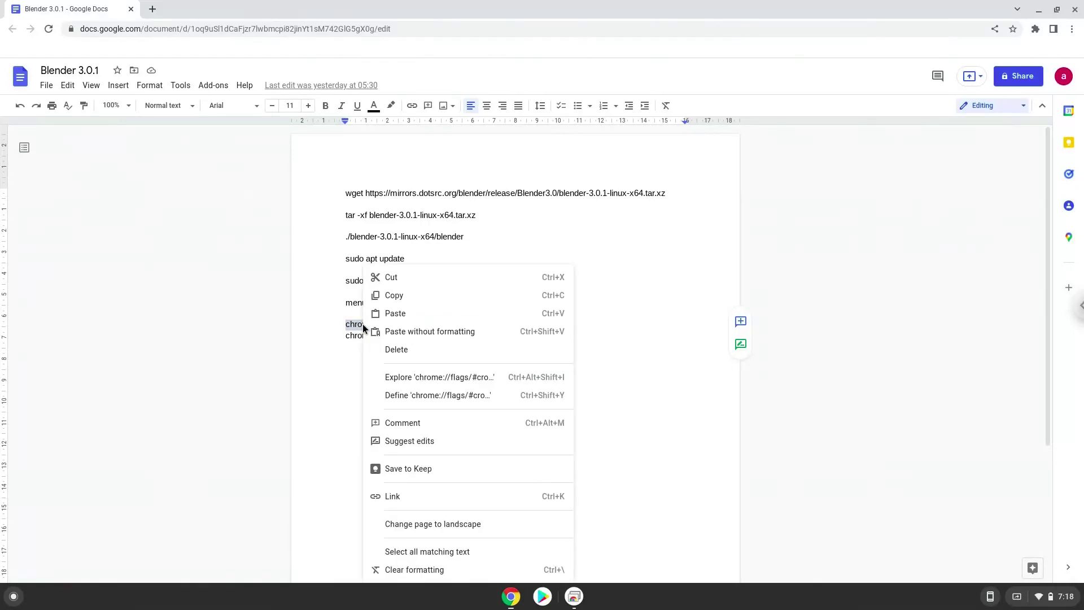
click(394, 295)
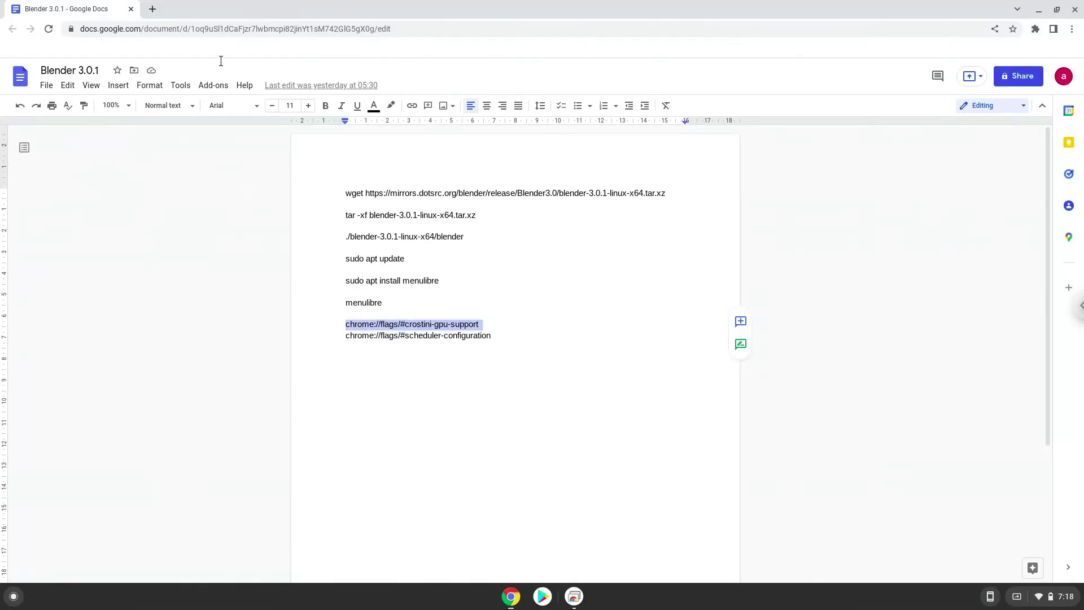
- Open the chrome://flags/#crostini-gpu-support page in a new browser tab
click(152, 10)
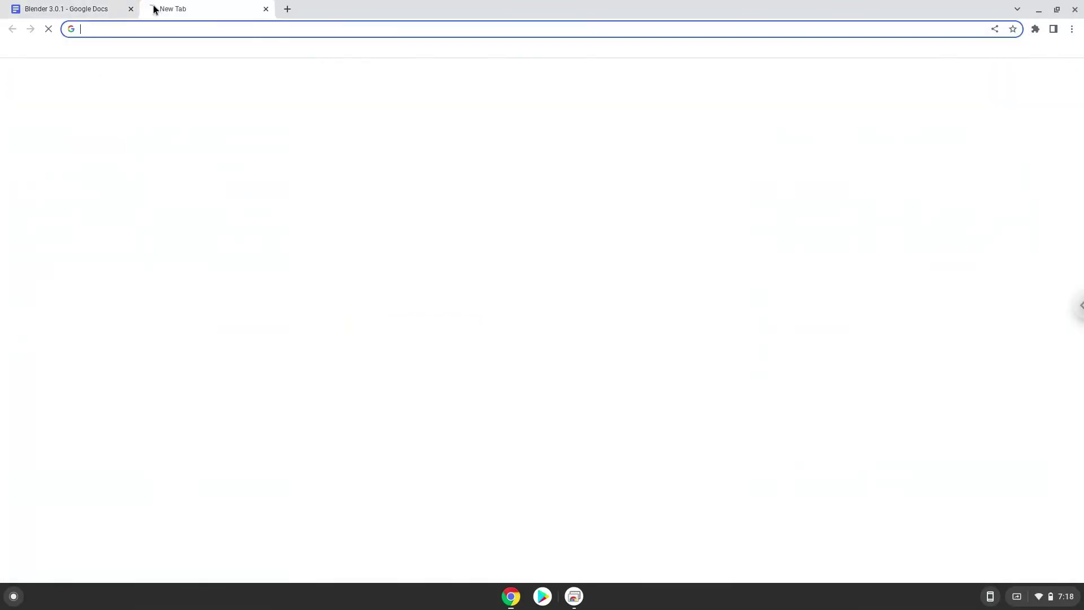
right_click(161, 25)
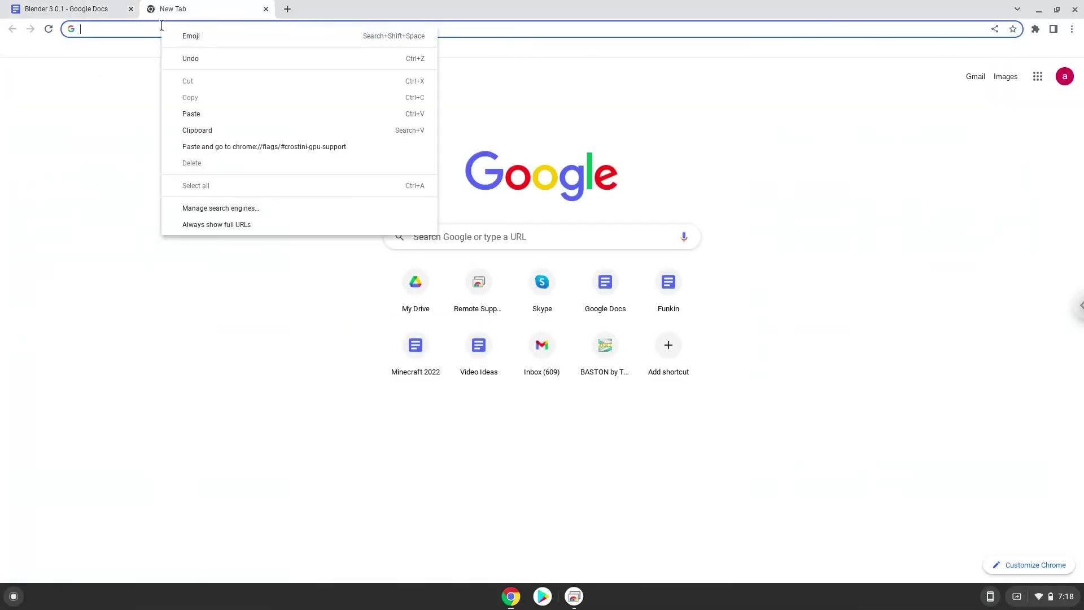
click(215, 146)
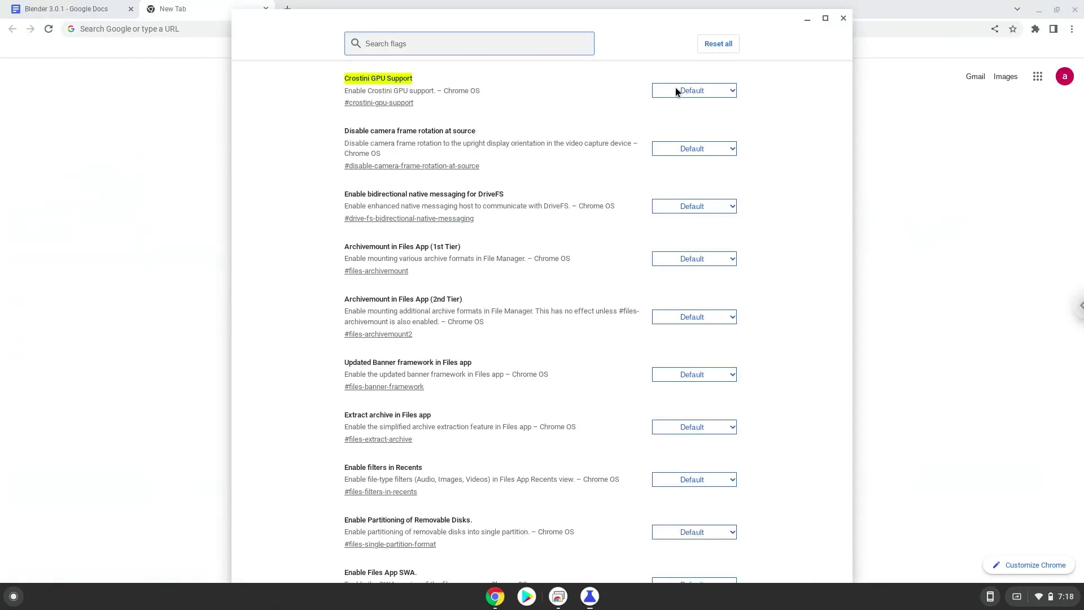
- Set Crostini GPU Support to Enabled and return to the Blender 3.0.1 document
click(675, 90)
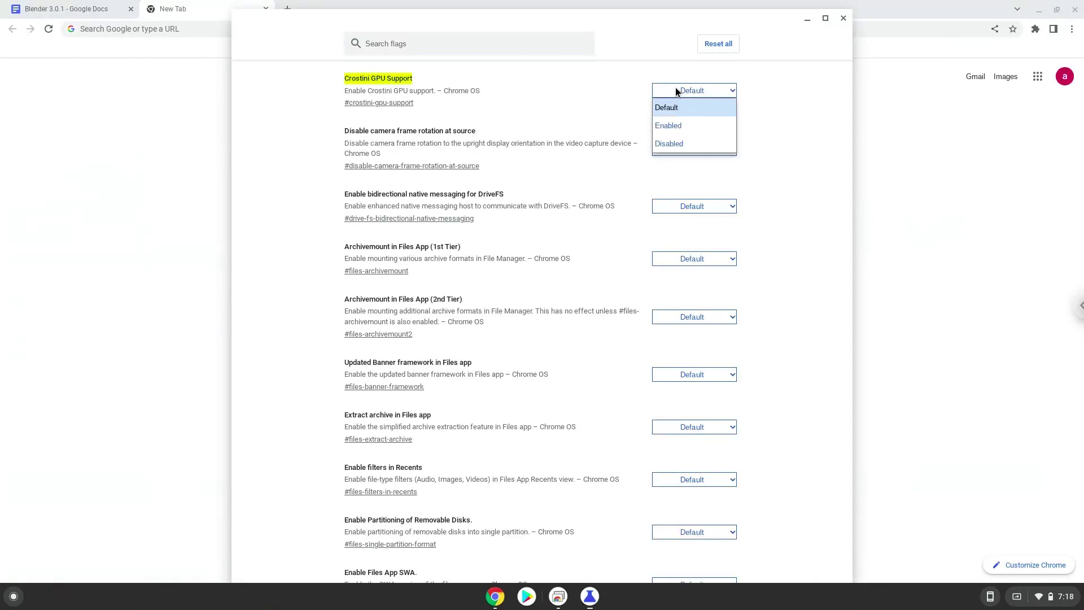
click(673, 125)
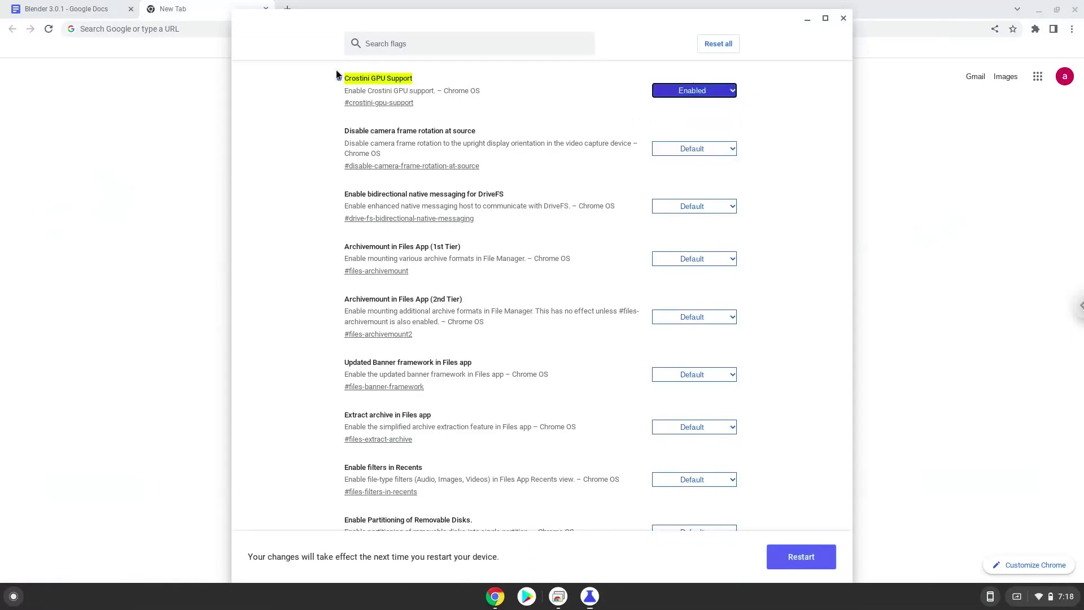
click(67, 12)
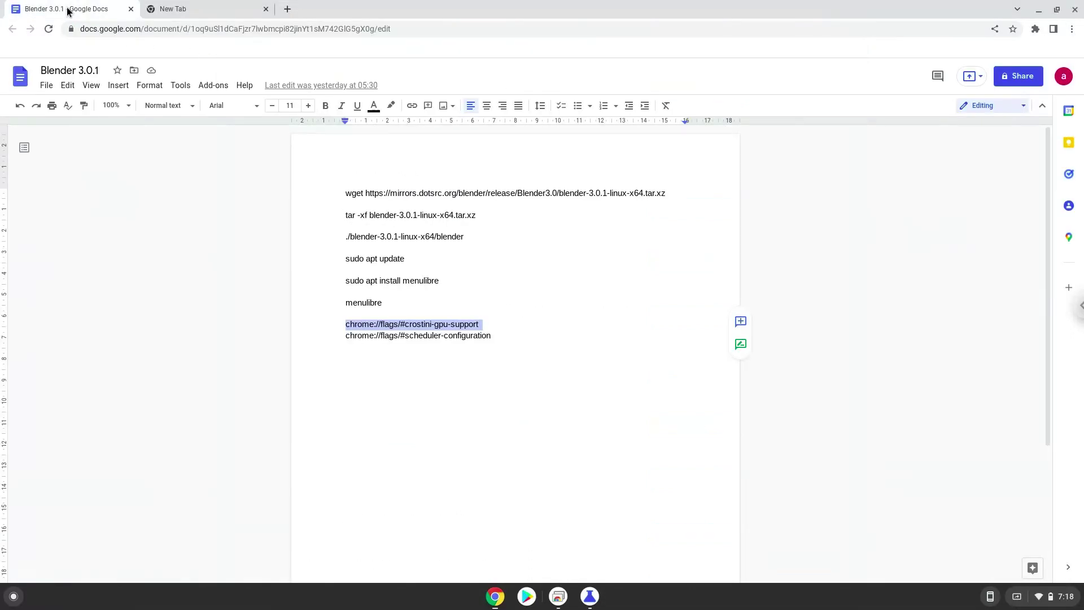
- Copy the chrome://flags/#scheduler-configuration line from the notes document
triple_click(387, 336)
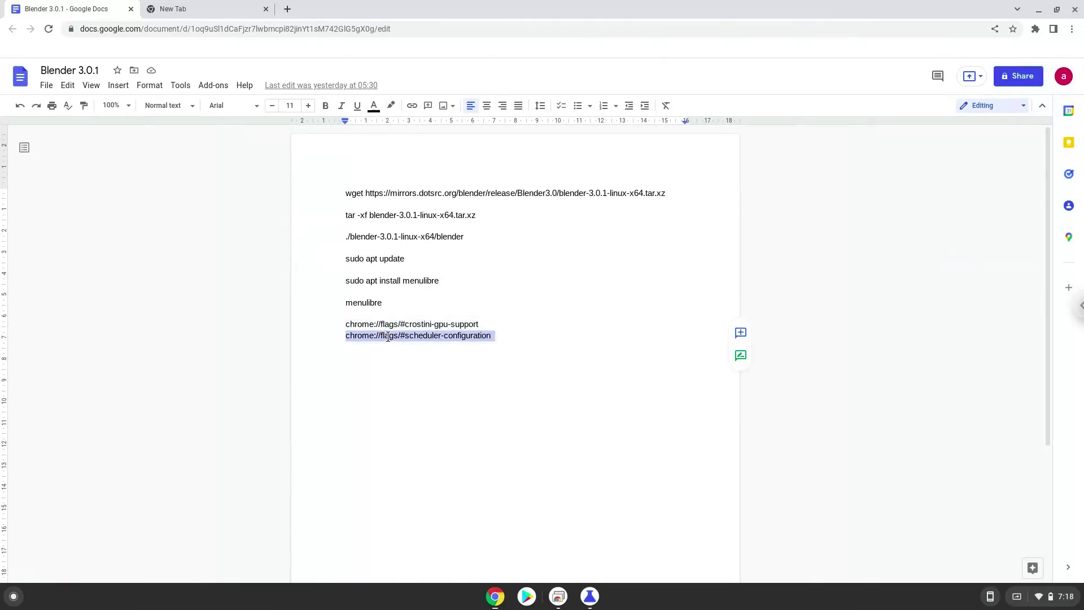
right_click(388, 336)
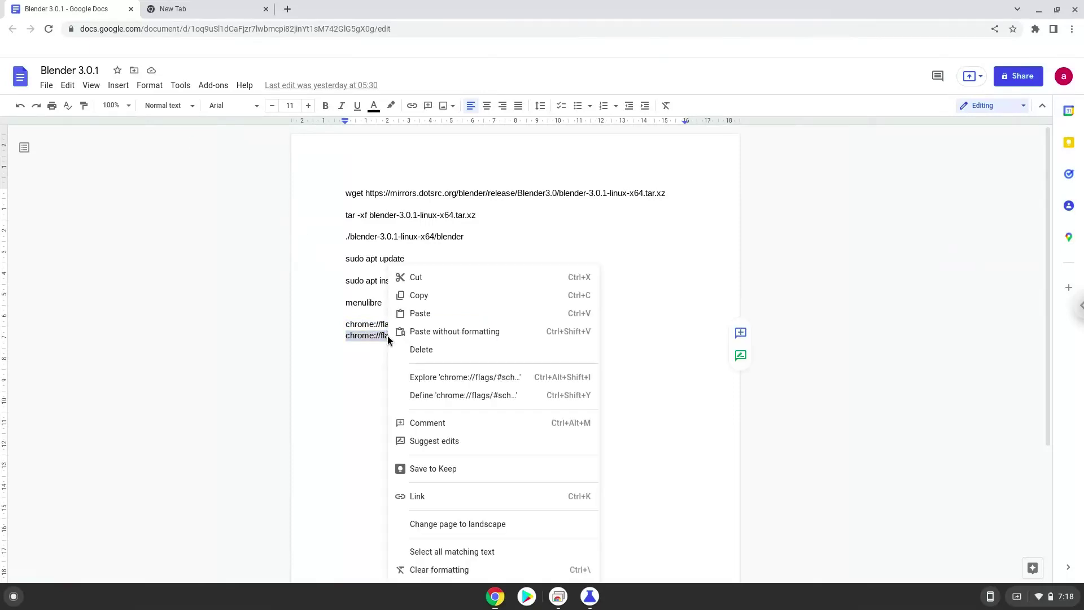
click(419, 296)
- Open that flag, set Scheduler Configuration to Enables Hyper-Threading, and restart Chrome
click(193, 10)
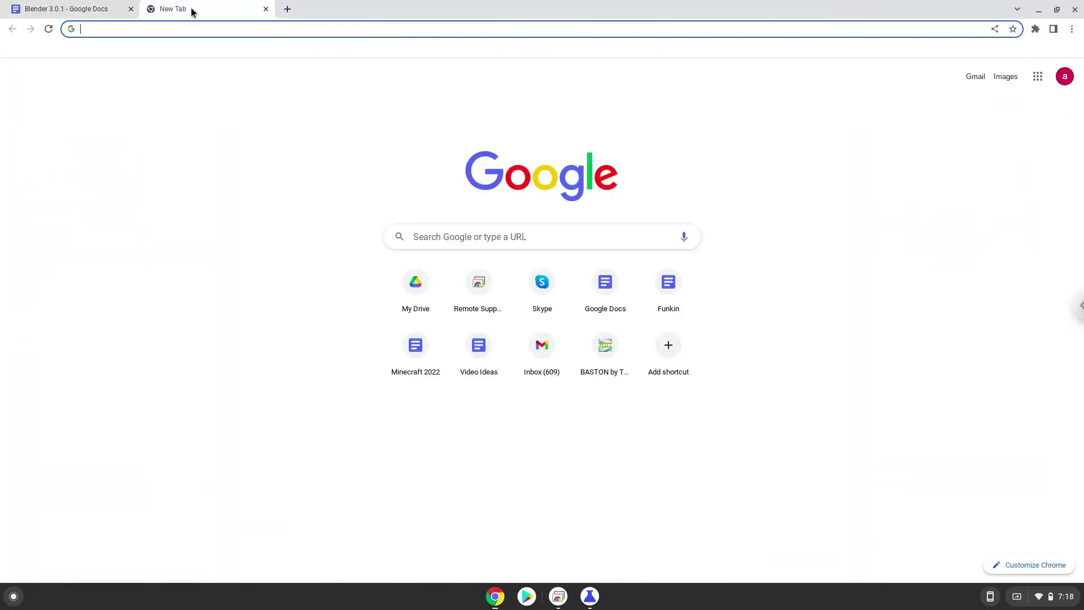
right_click(201, 26)
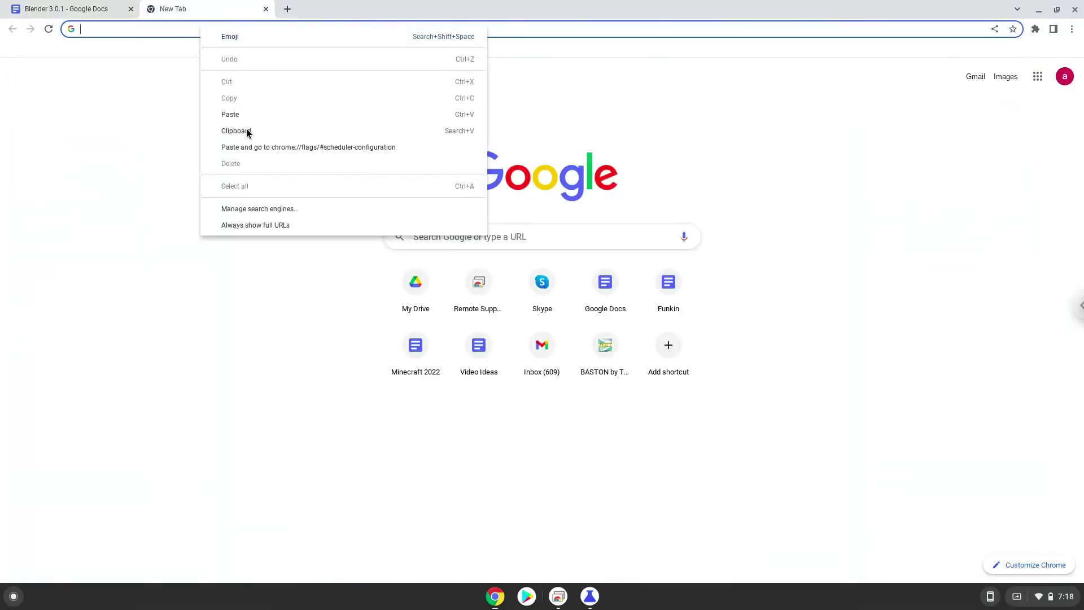
click(250, 148)
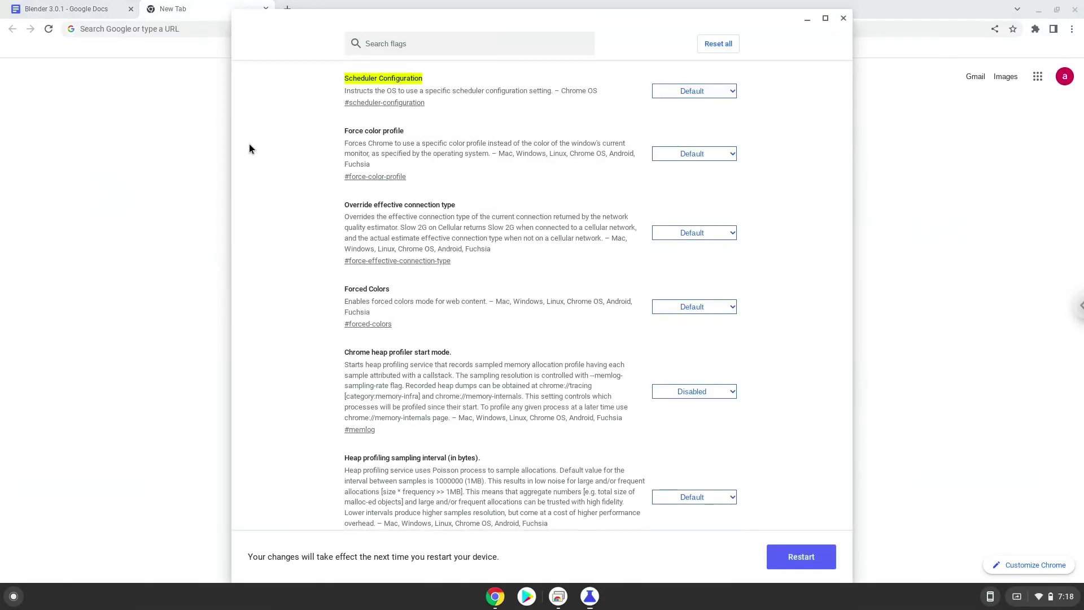
click(671, 90)
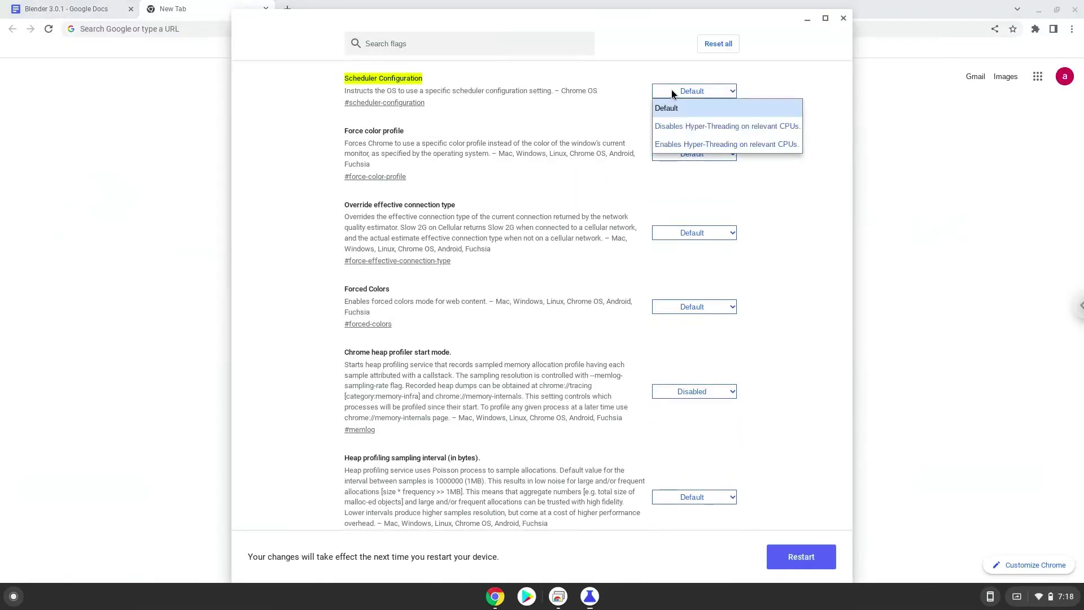
click(670, 144)
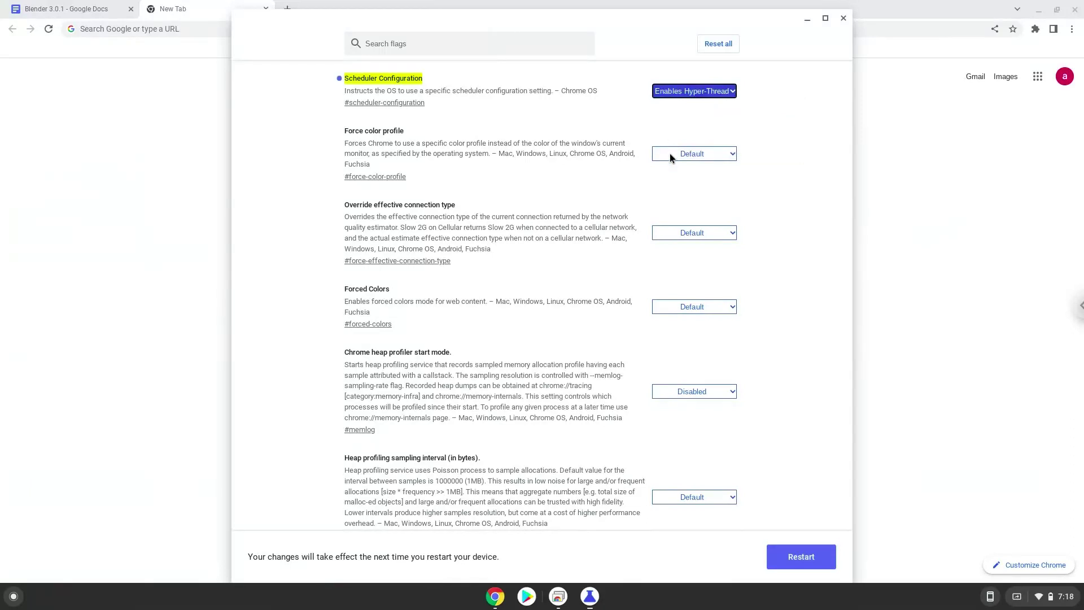
click(802, 557)
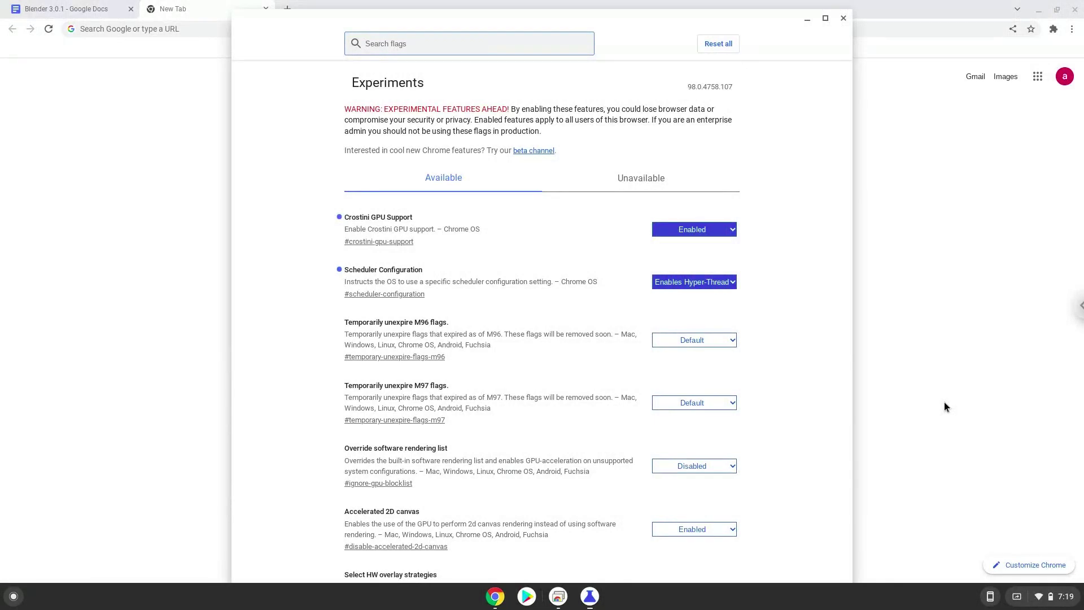
- Go to Settings > Advanced > Developers and turn on the Linux development environment
click(1054, 596)
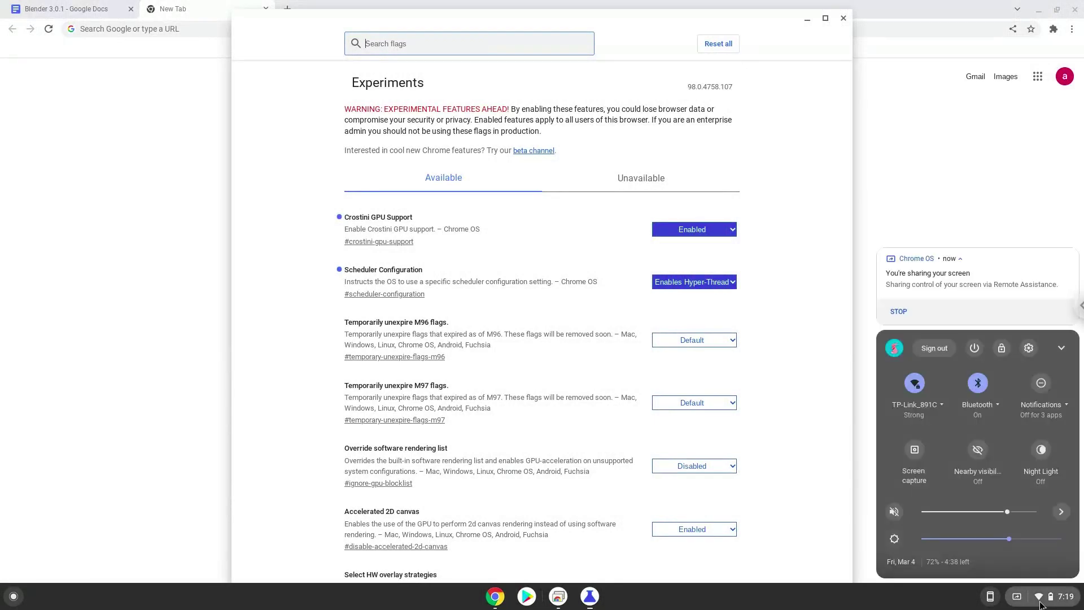
click(1029, 347)
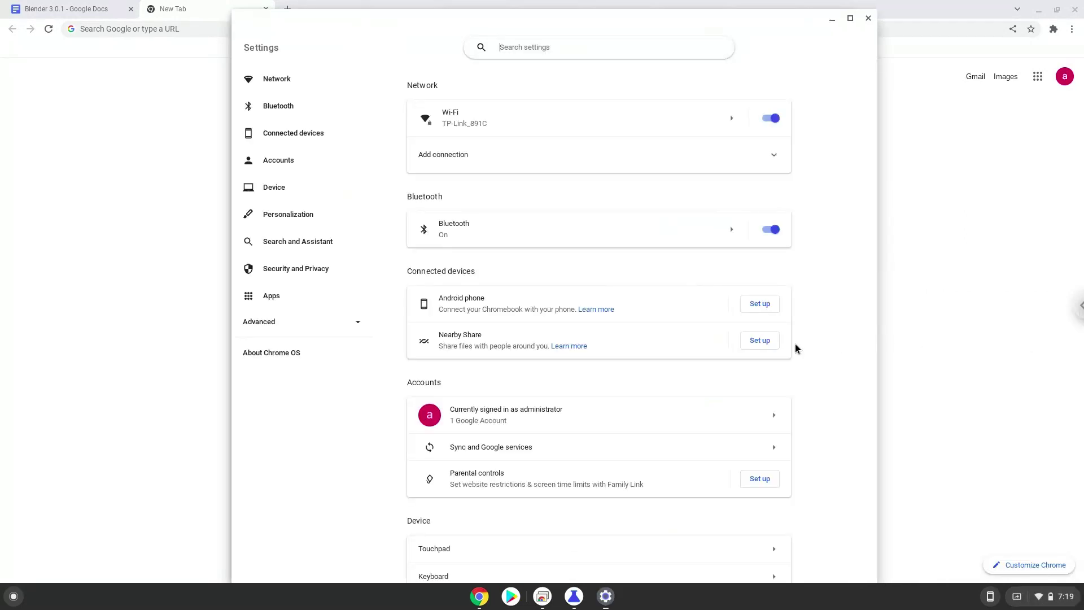
click(307, 323)
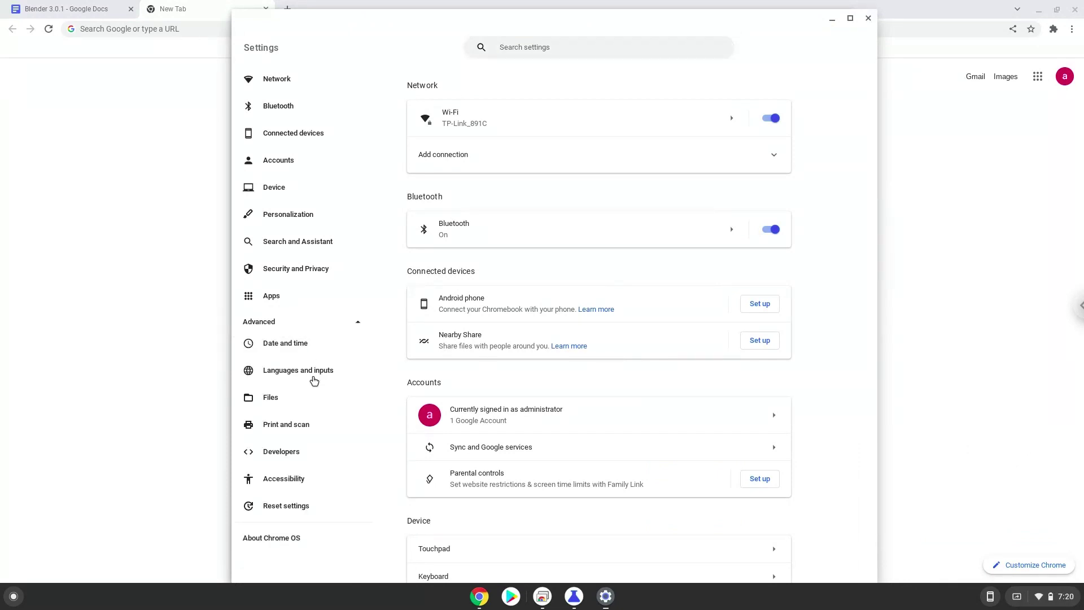
click(317, 452)
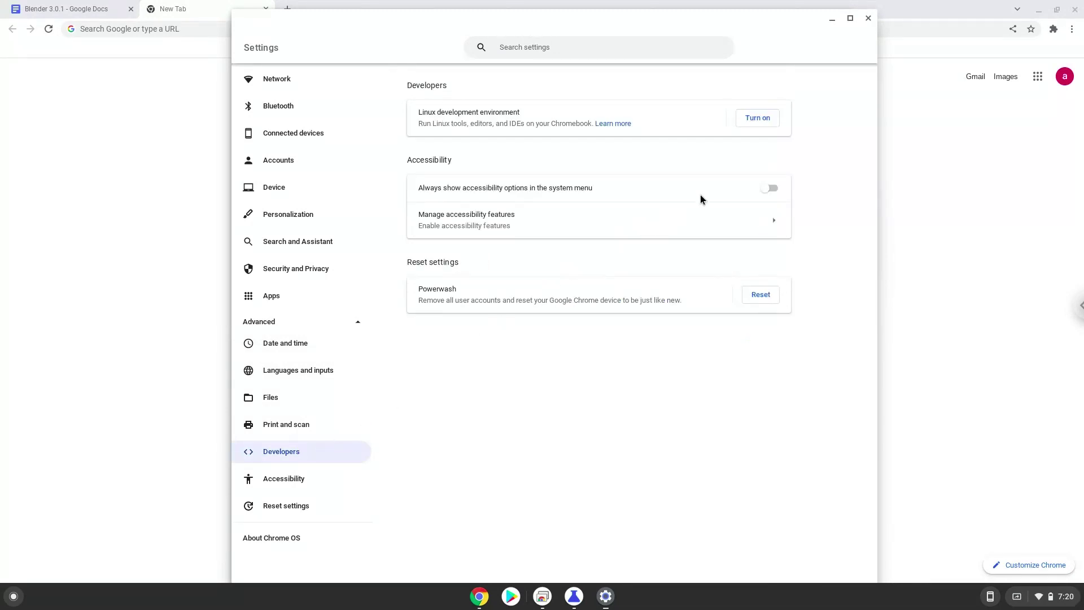
click(757, 119)
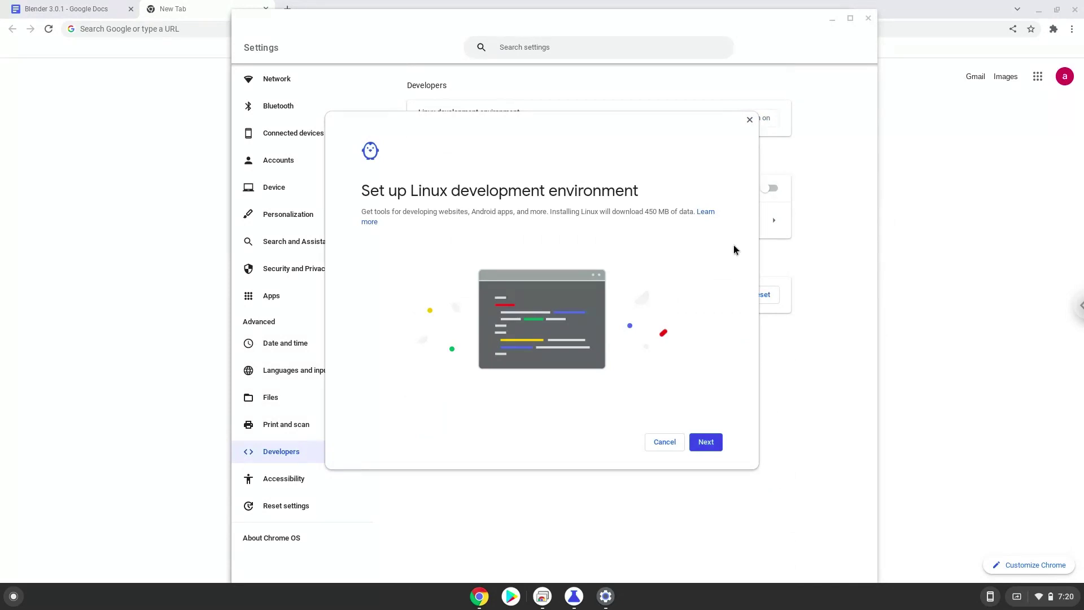
- Accept the default username and disk size and install Linux
click(706, 443)
click(705, 443)
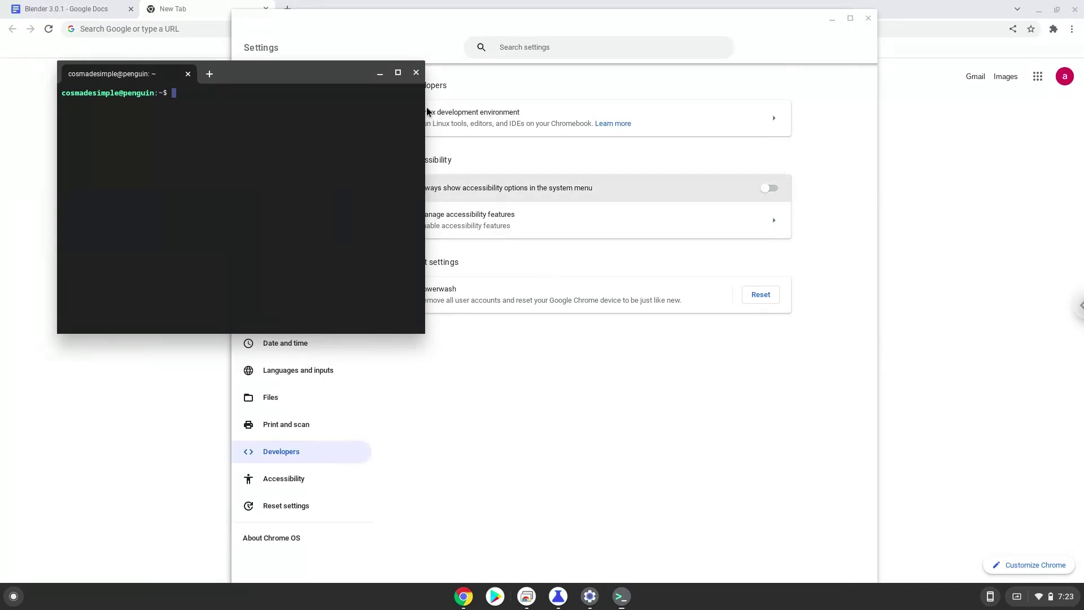
- Close the Terminal and Settings windows and return to the Blender 3.0.1 document
click(415, 74)
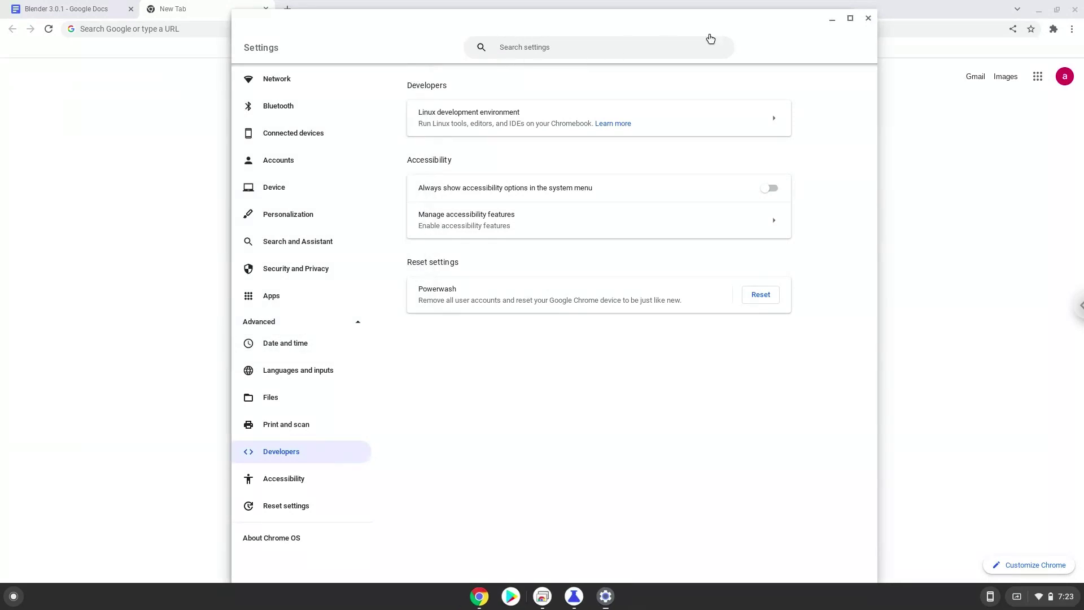
click(867, 18)
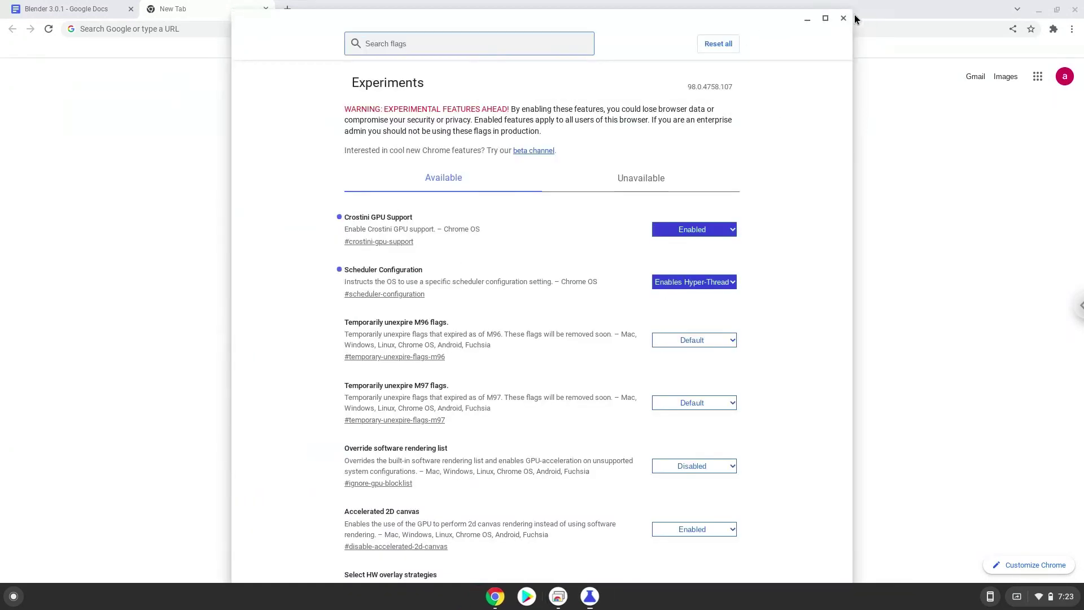
click(54, 7)
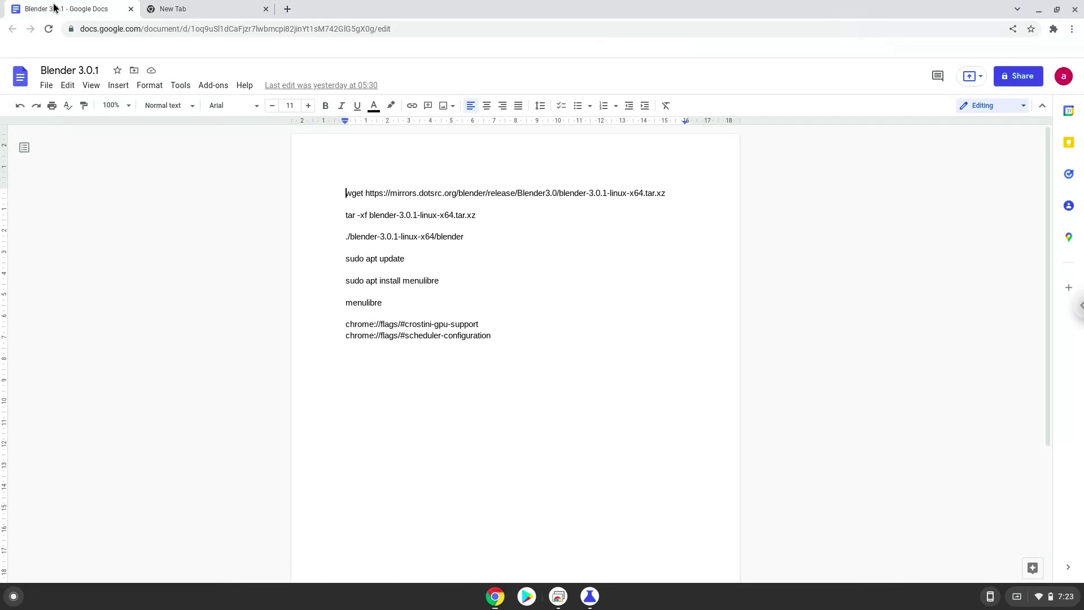
- Copy the wget Blender download command from the notes document
triple_click(401, 193)
right_click(400, 193)
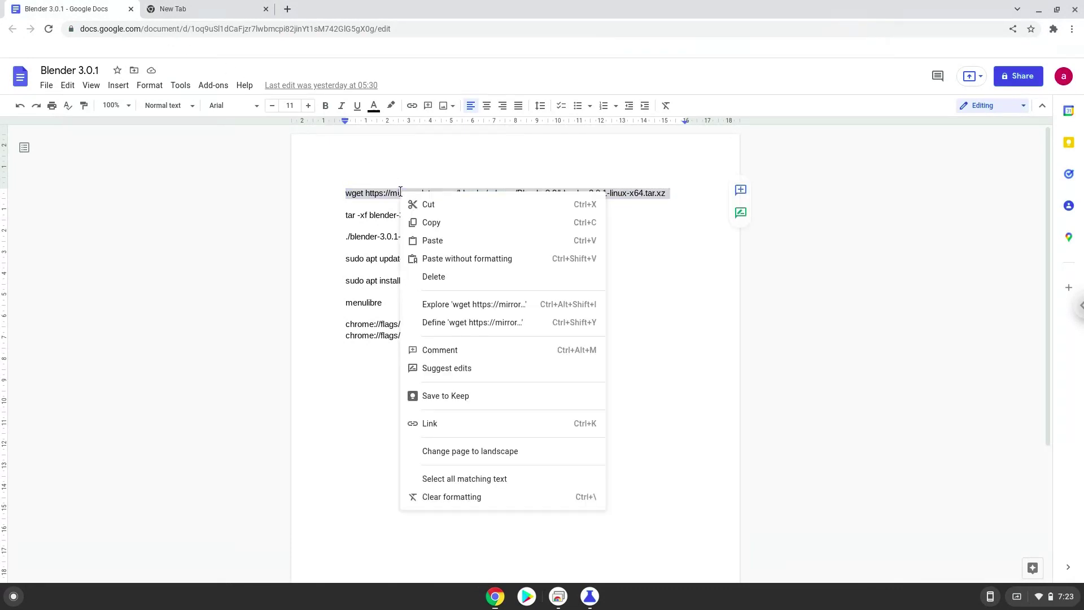
click(429, 222)
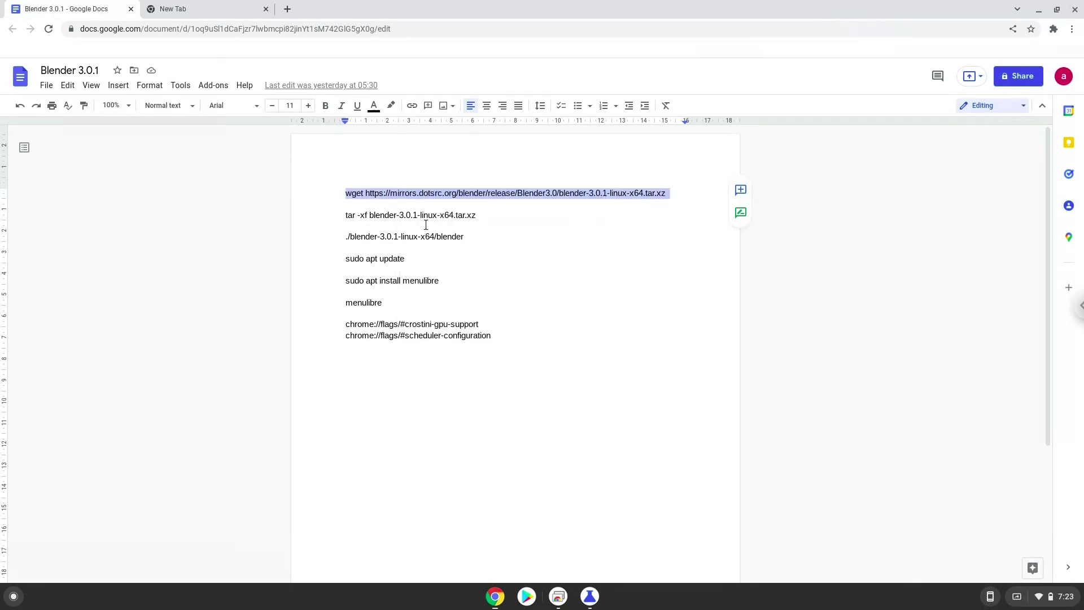
- Launch the Terminal app from the launcher search ('ter')
click(14, 596)
text(ter)
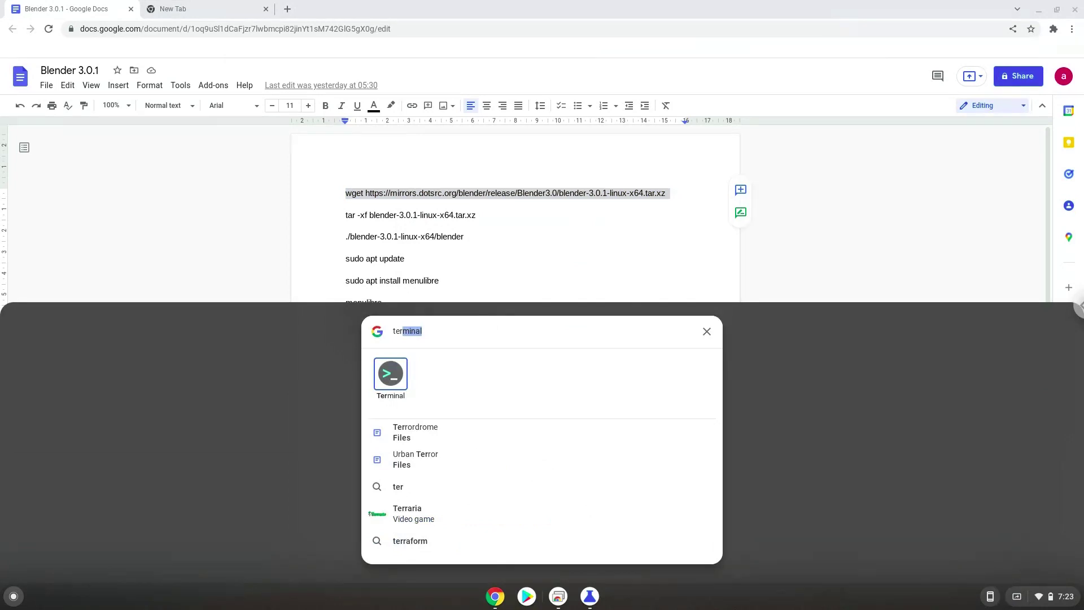
click(382, 374)
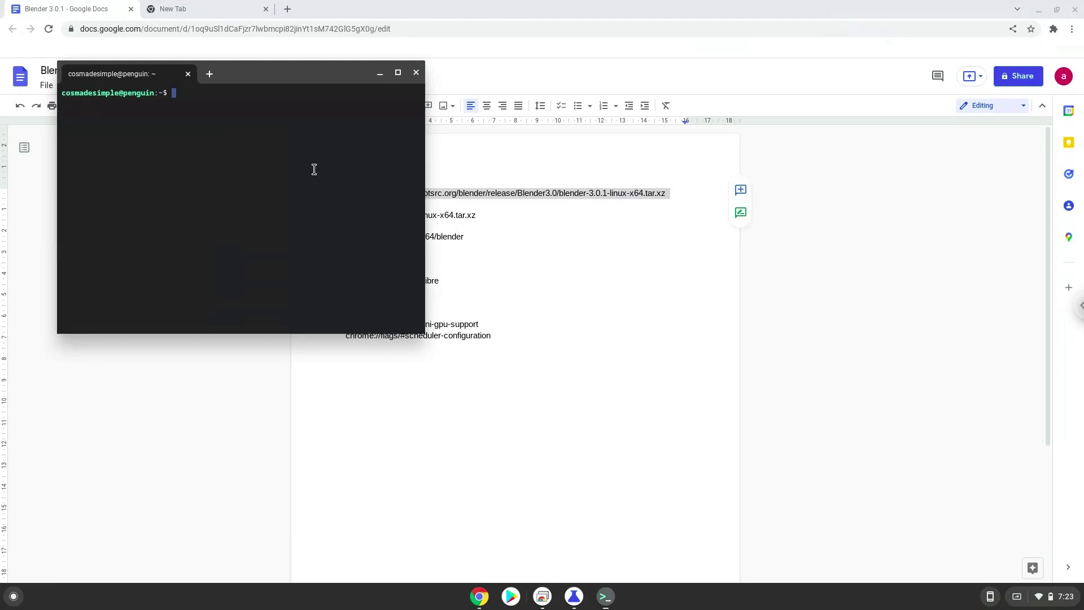
- Maximize Terminal and run the pasted wget command to download blender-3.0.1-linux-x64.tar.xz
double_click(281, 74)
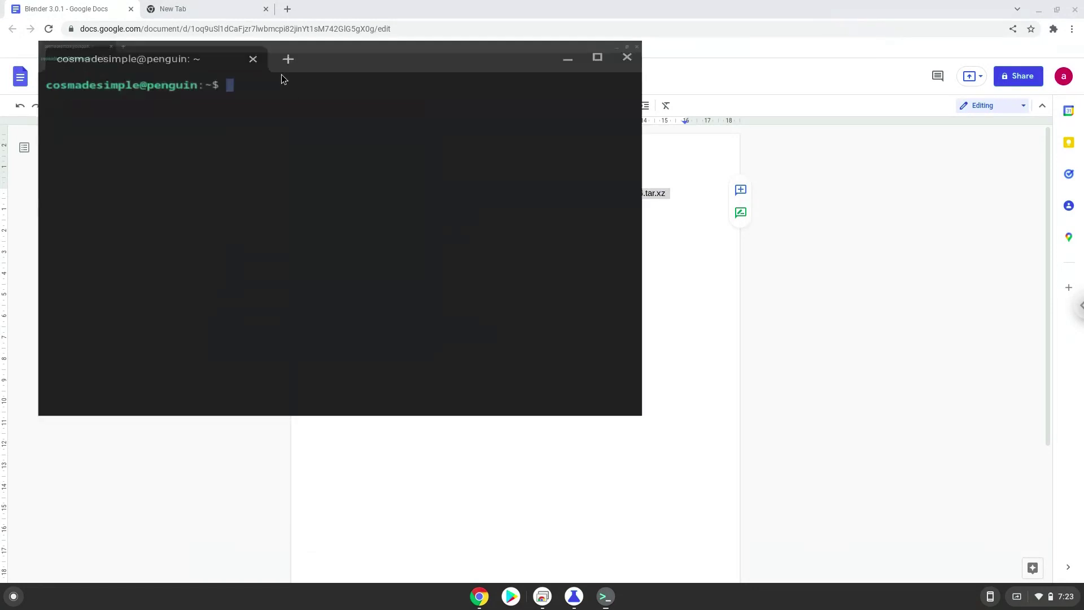
key(ctrl+shift+v)
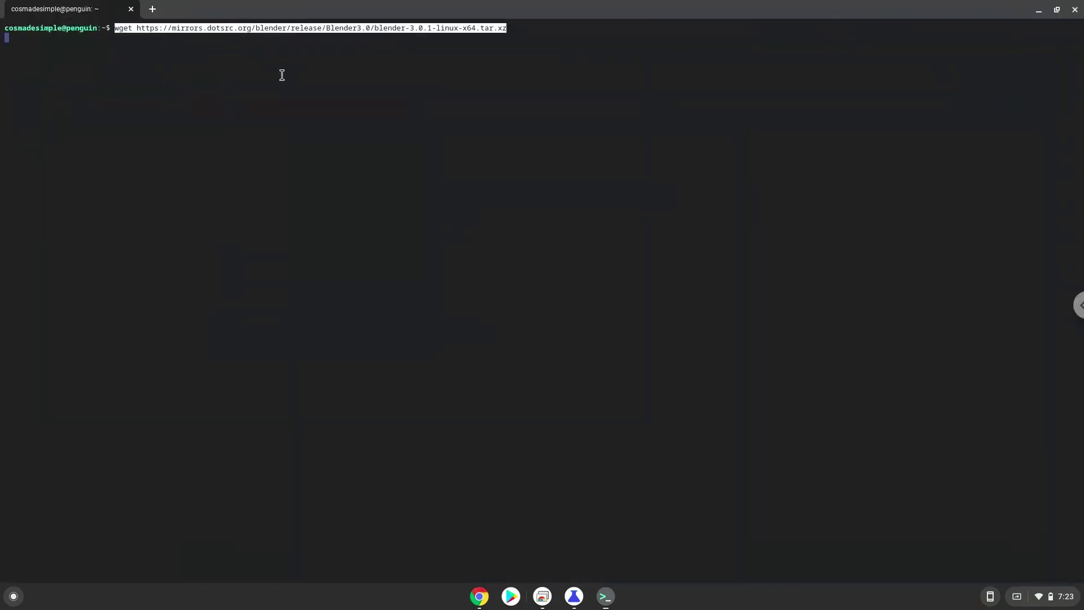
key(Return)
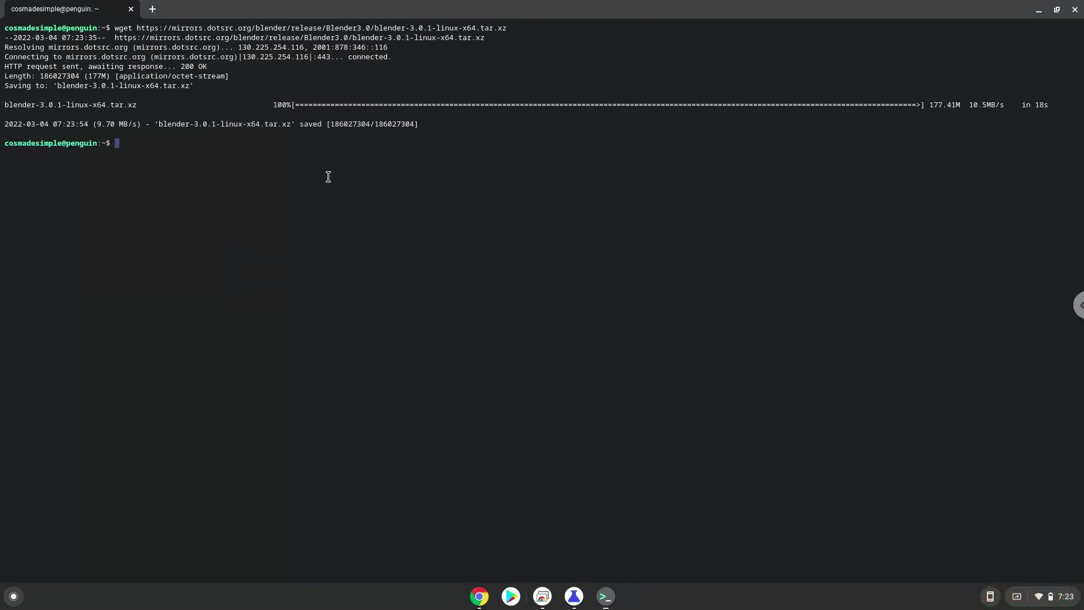
click(479, 597)
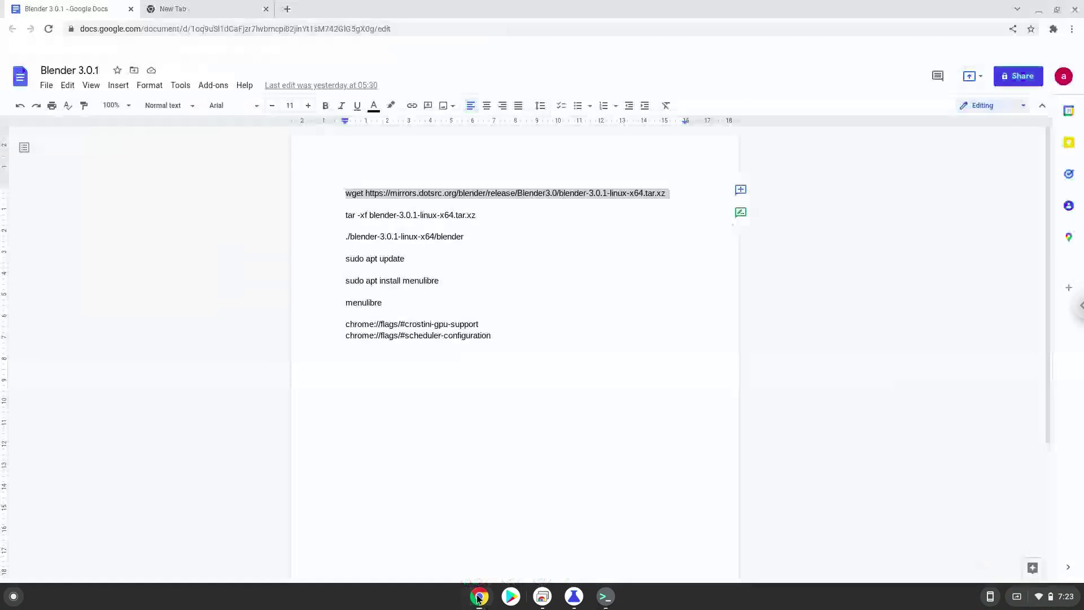
- Copy the tar -xf line and run it in Terminal to extract the Blender archive
triple_click(384, 214)
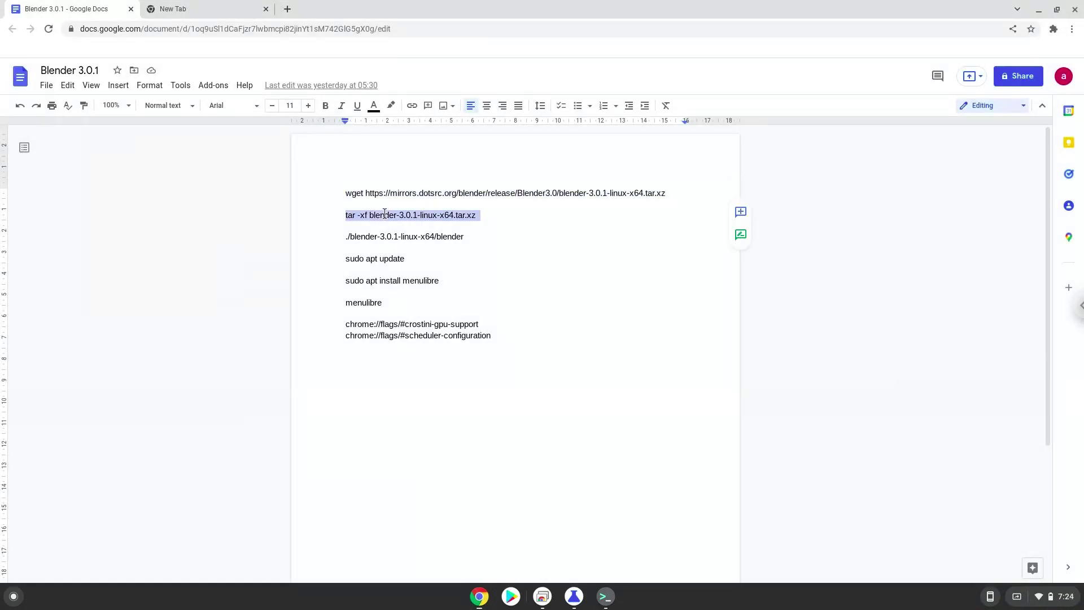
right_click(385, 216)
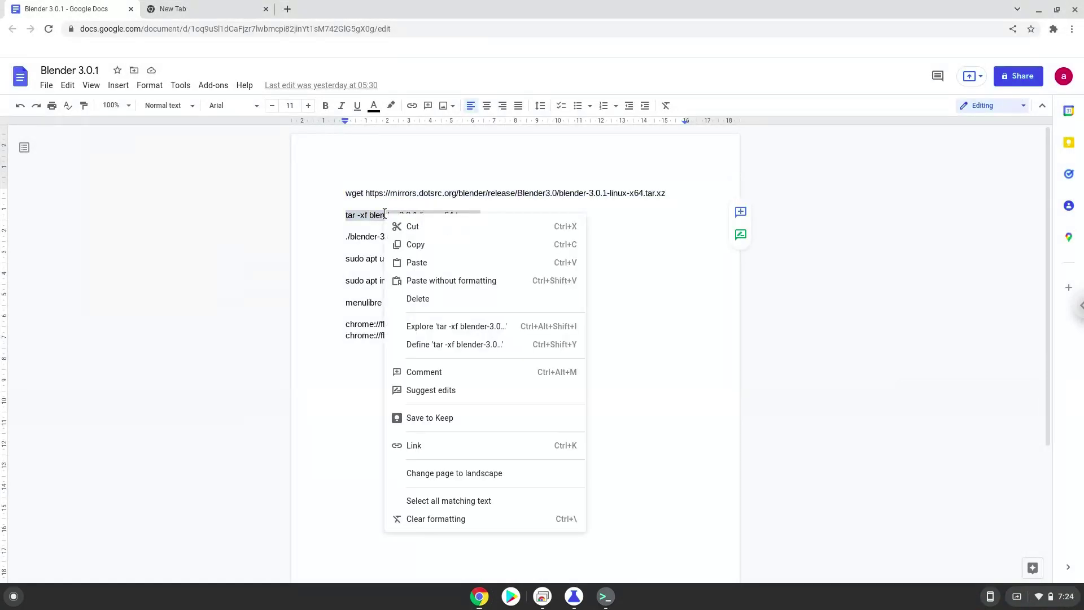
click(416, 244)
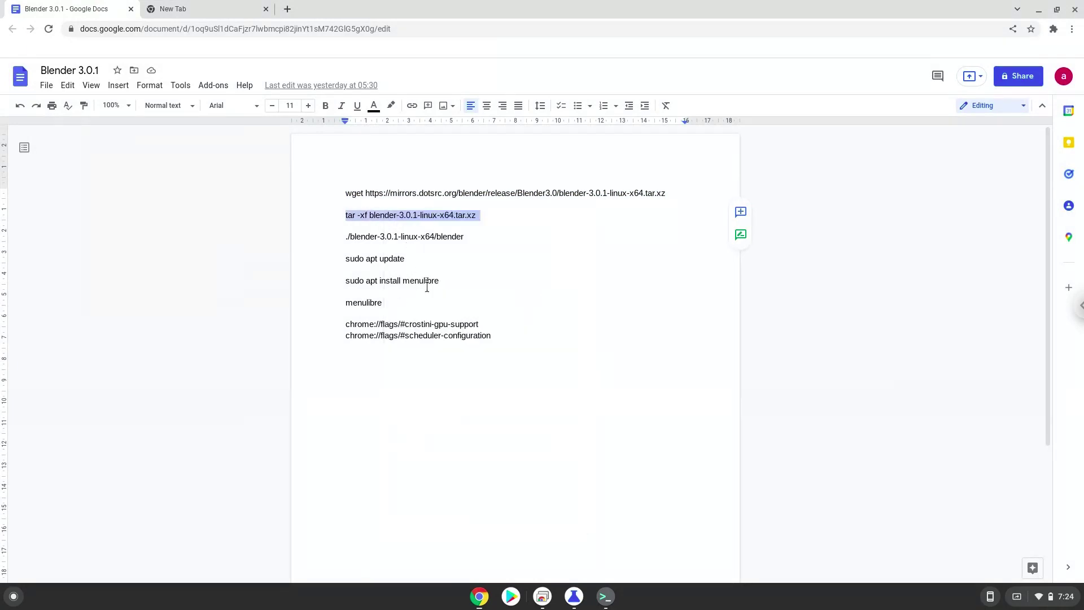
click(605, 596)
key(ctrl+shift+v)
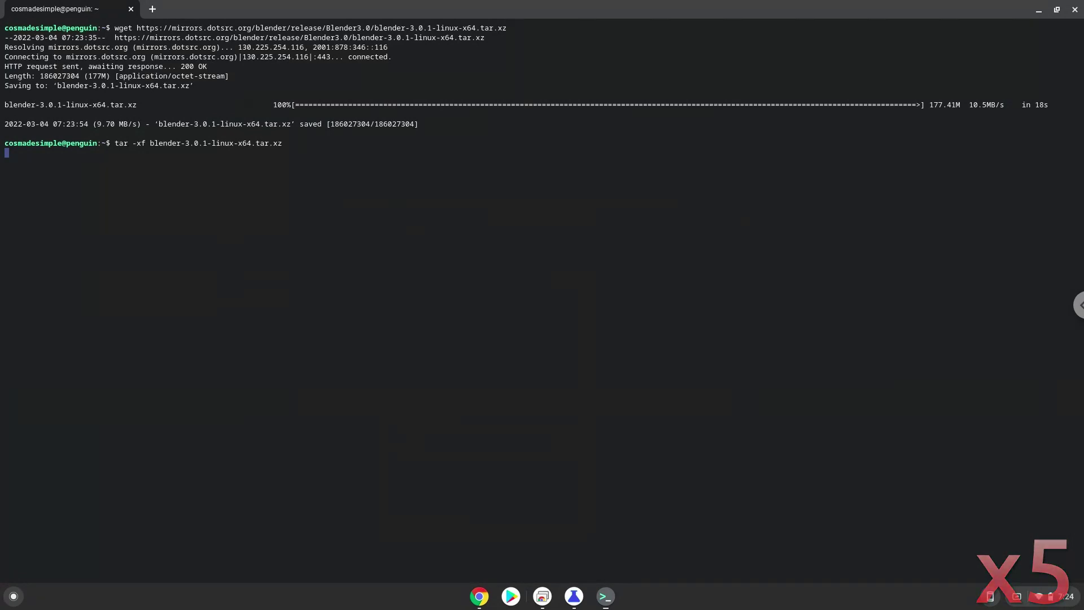
click(479, 596)
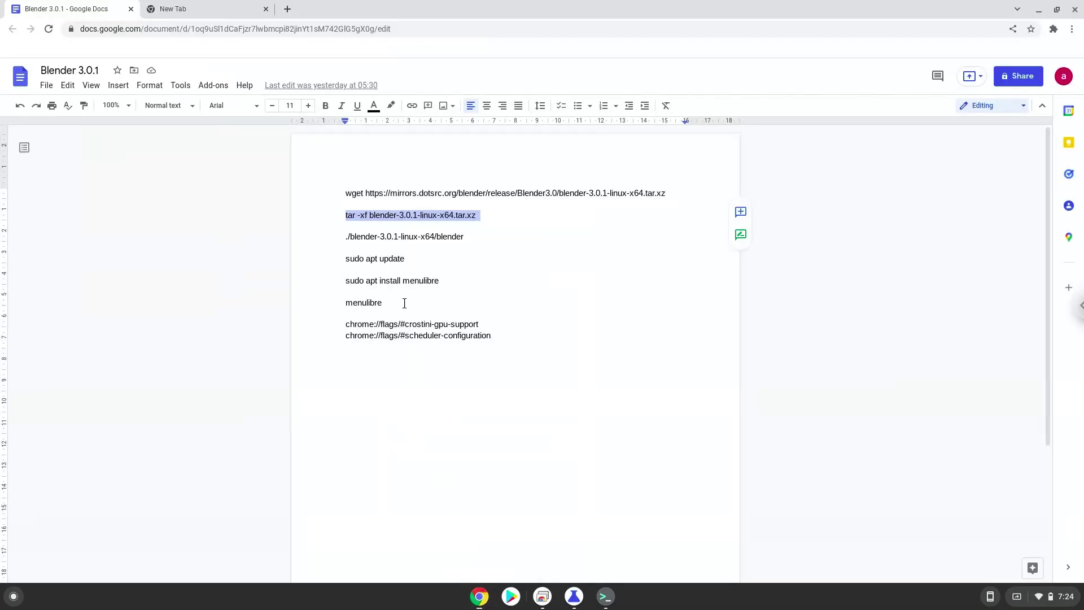
- Copy the ./blender-3.0.1-linux-x64/blender launch line from the notes
triple_click(403, 236)
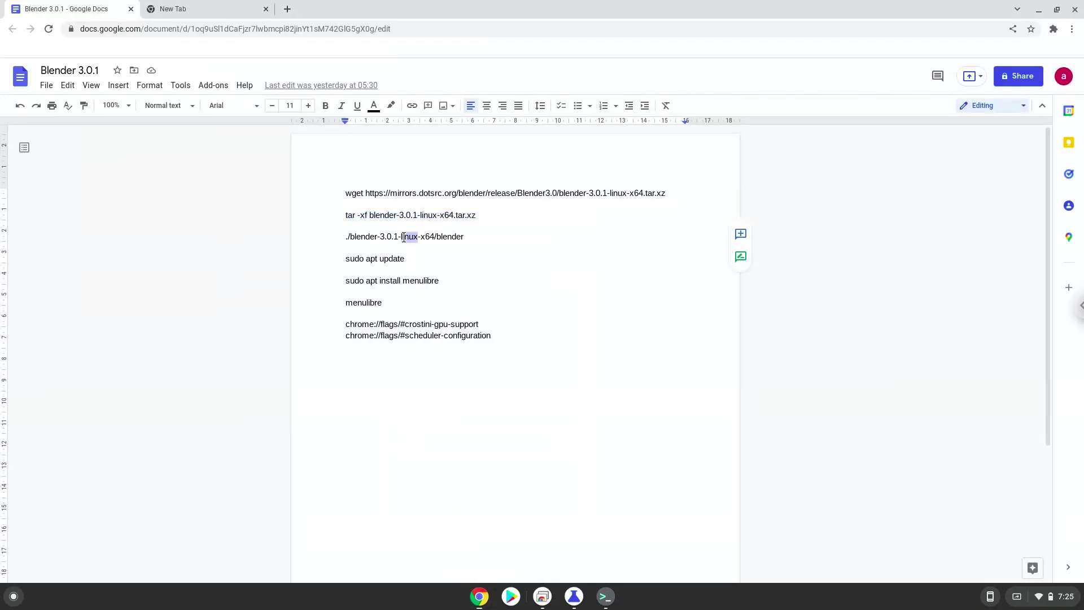
right_click(403, 236)
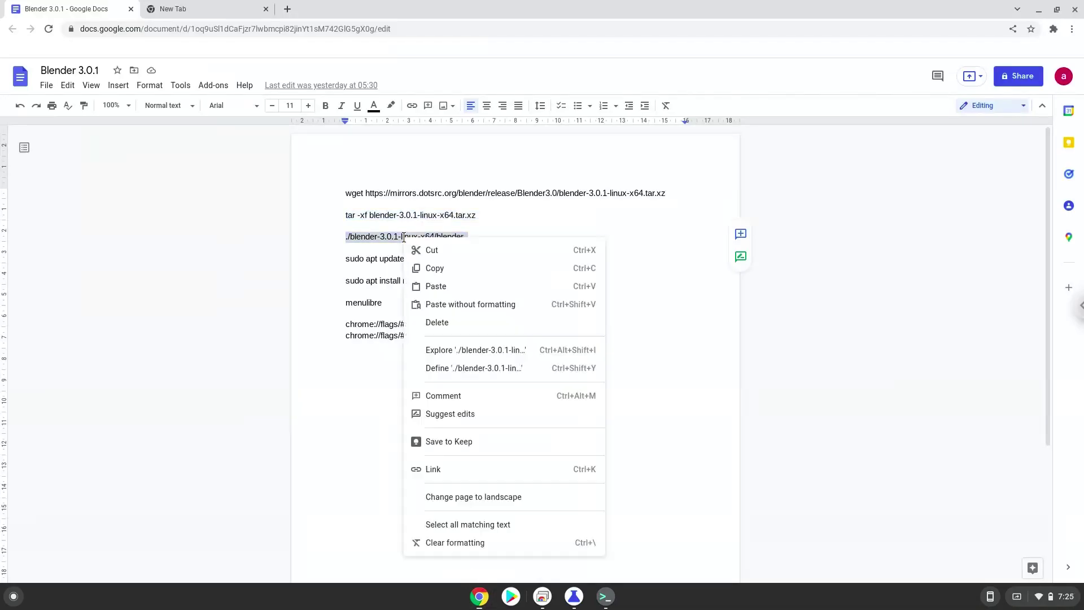
click(434, 269)
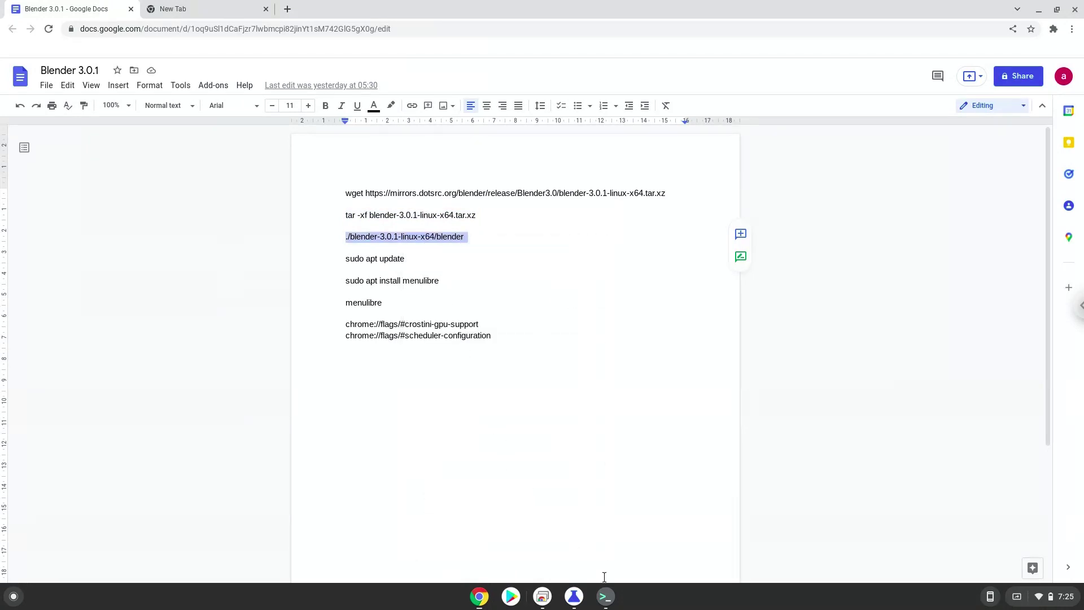
- Run ./blender-3.0.1-linux-x64/blender in Terminal to start Blender 3.0.1
click(605, 596)
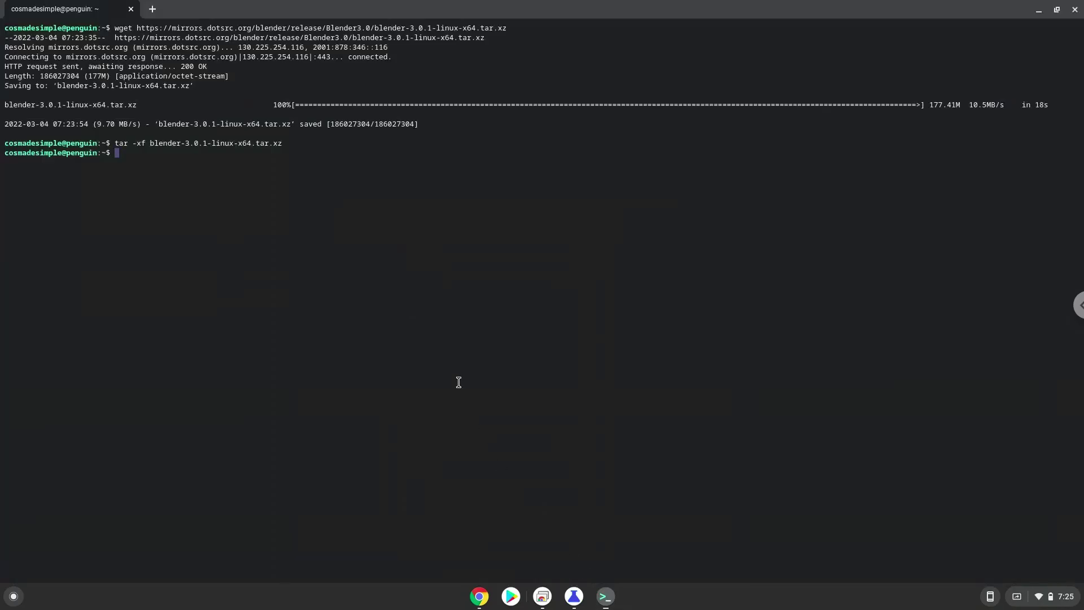
key(ctrl+shift+v)
key(Return)
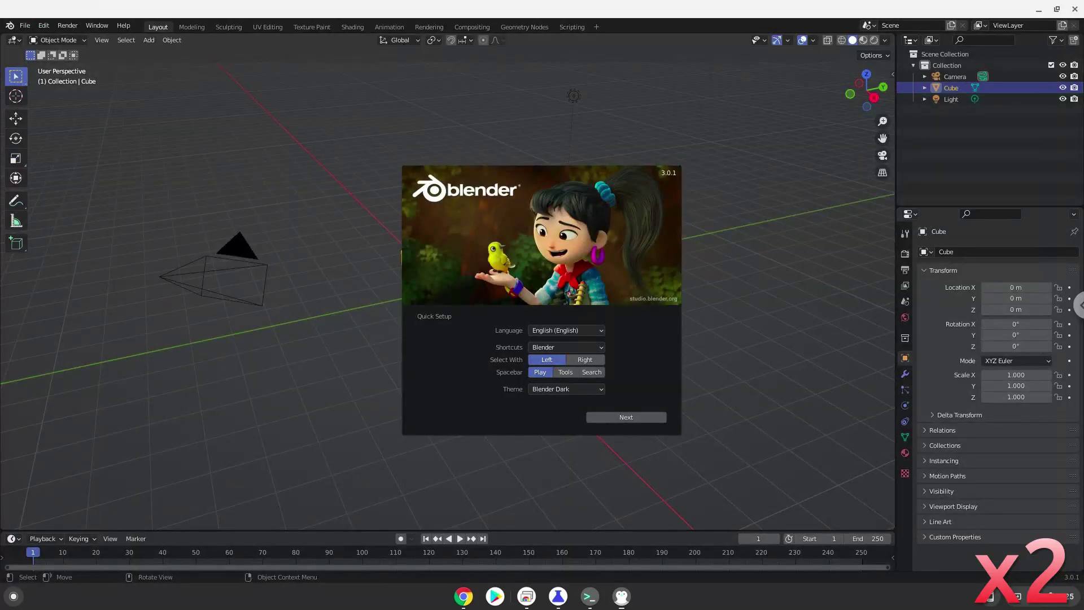
- Finish Blender's quick setup, start a Video Editing file, then quit Blender
click(605, 419)
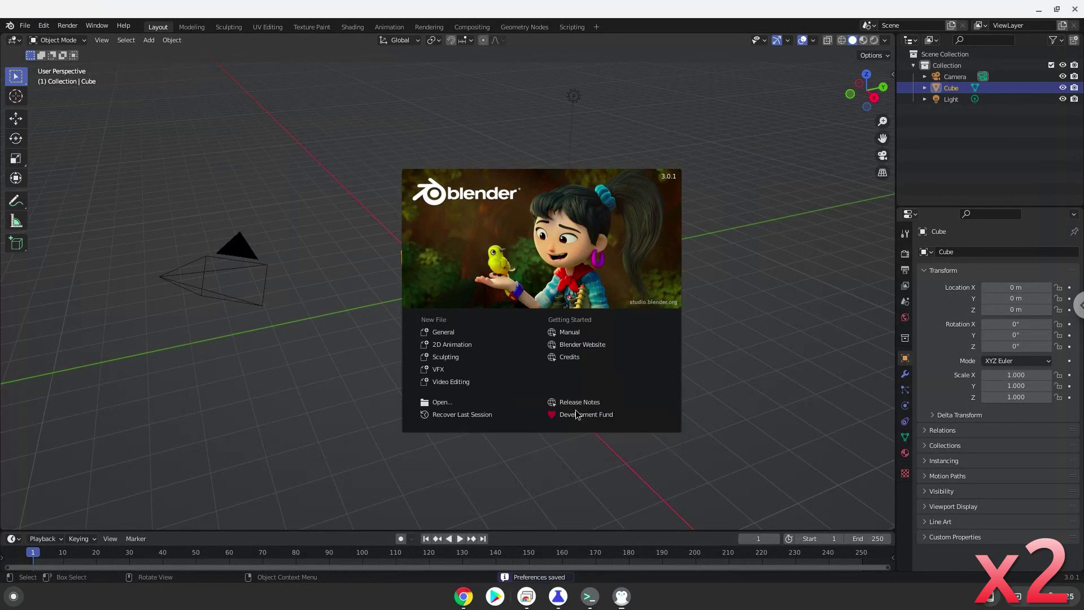
click(467, 387)
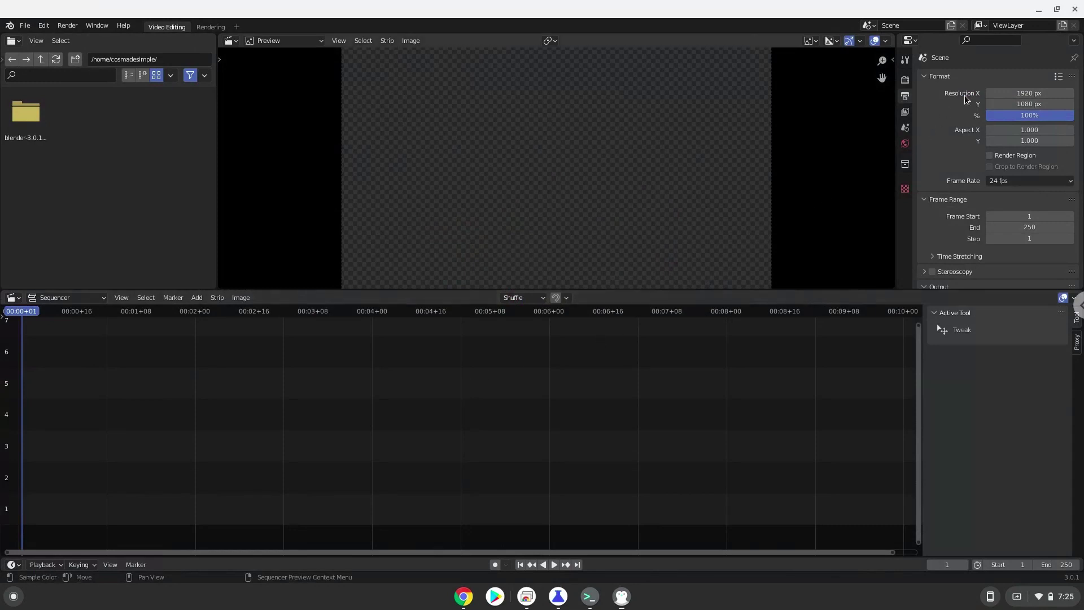
click(1074, 9)
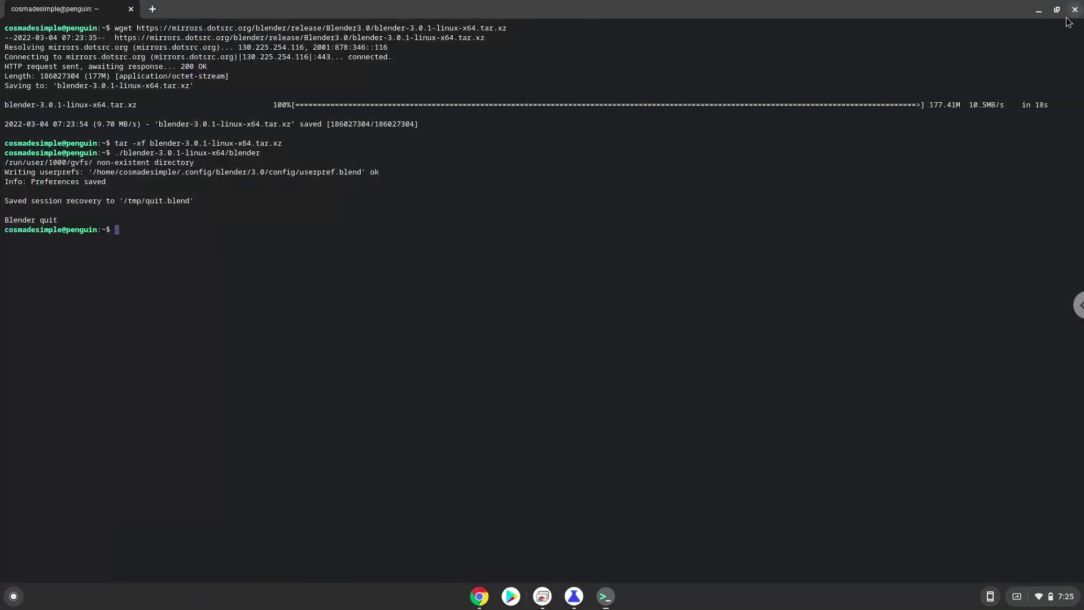
click(480, 596)
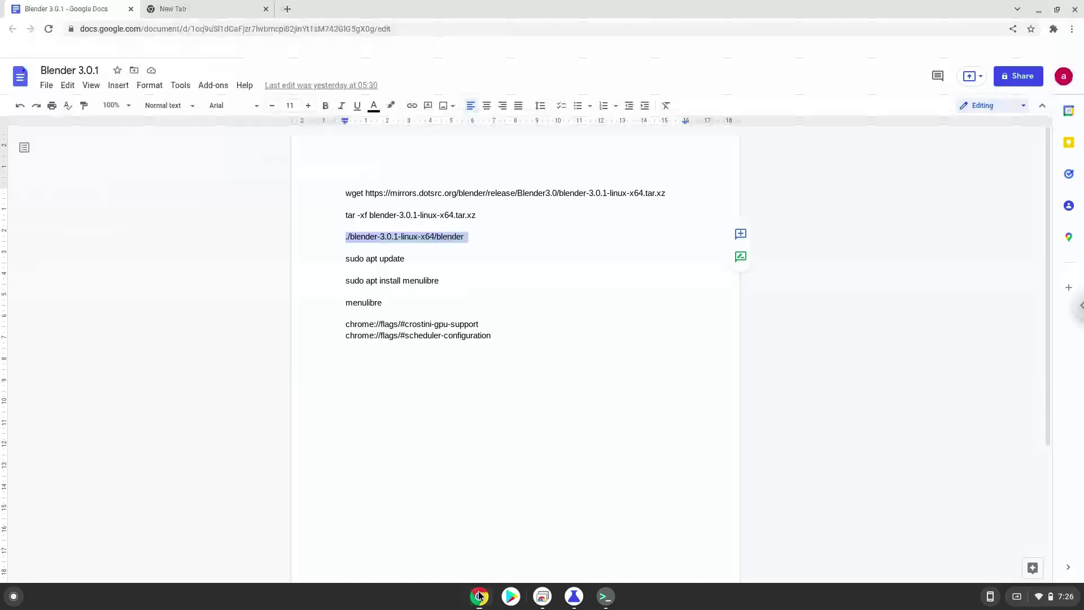
- Copy 'sudo apt update' from the notes and run it in Terminal
triple_click(392, 258)
right_click(393, 257)
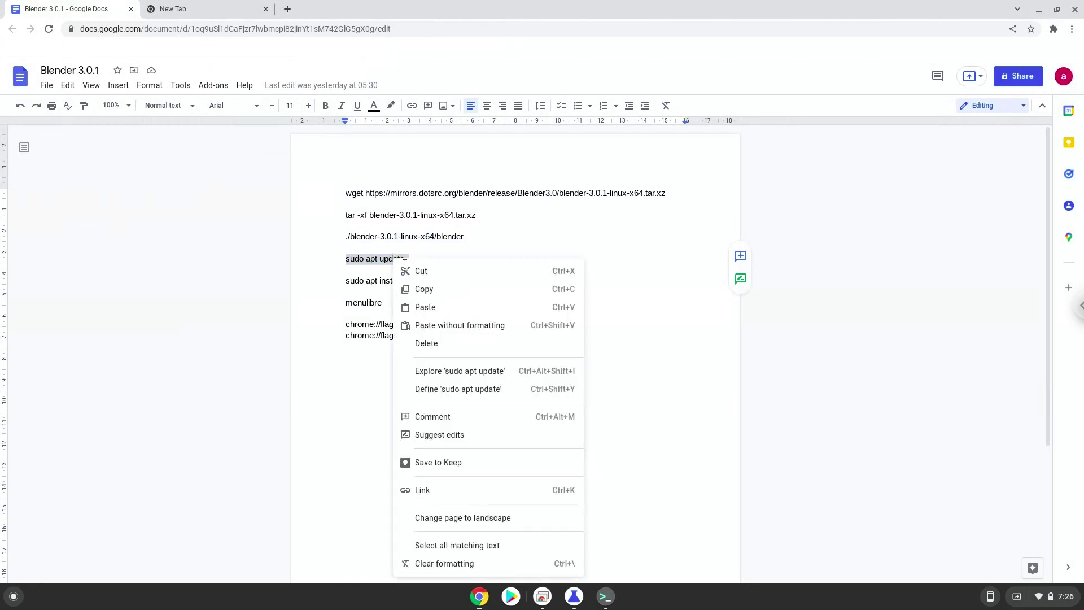
click(422, 292)
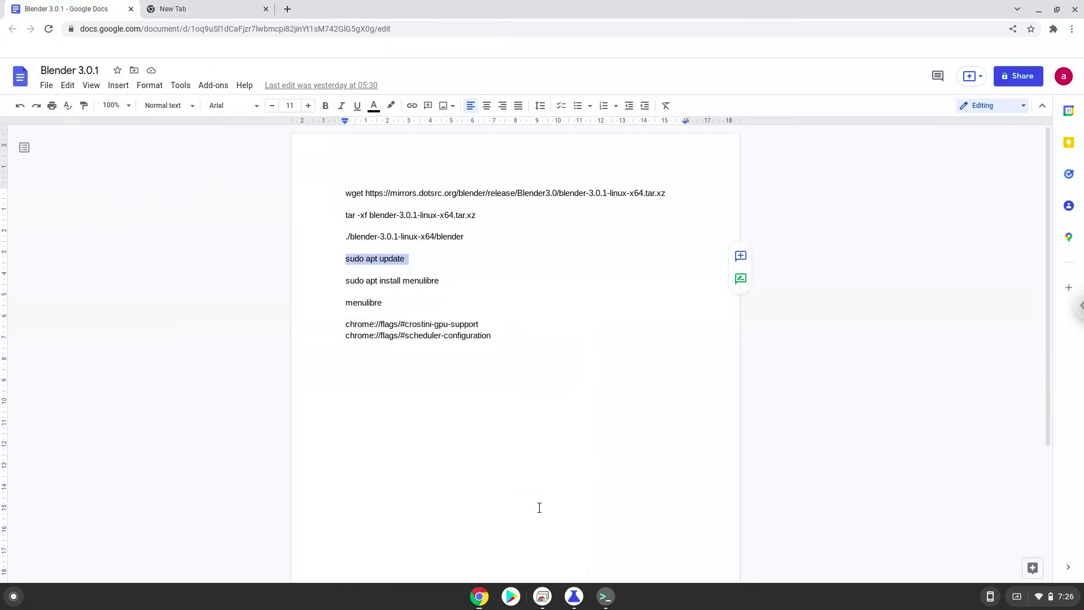
click(595, 590)
key(ctrl+shift+v)
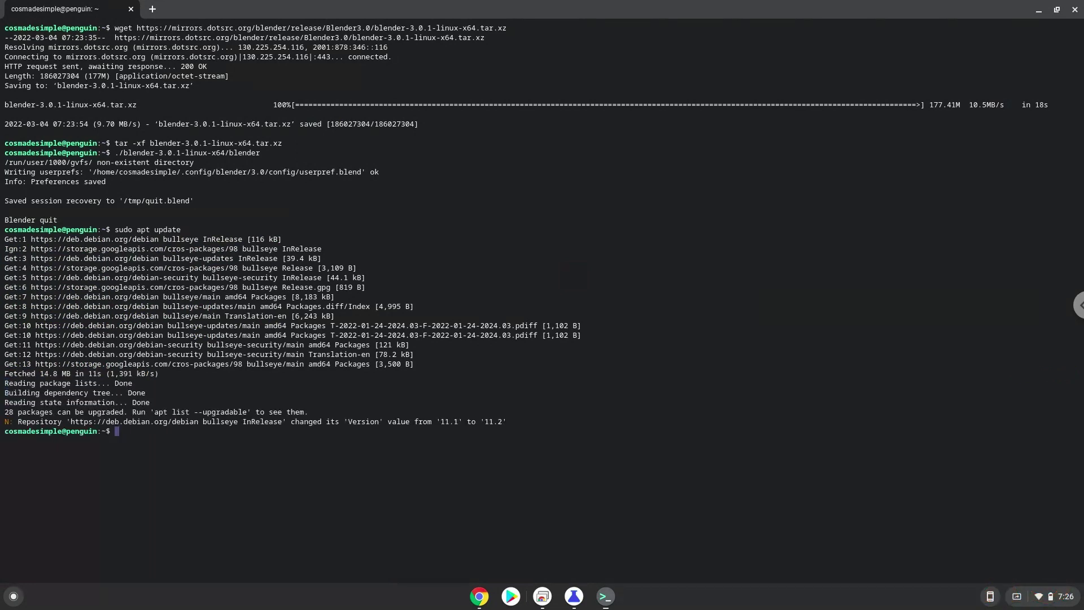
- Copy and run 'sudo apt install menulibre', confirming the installation, then return to the notes
click(485, 601)
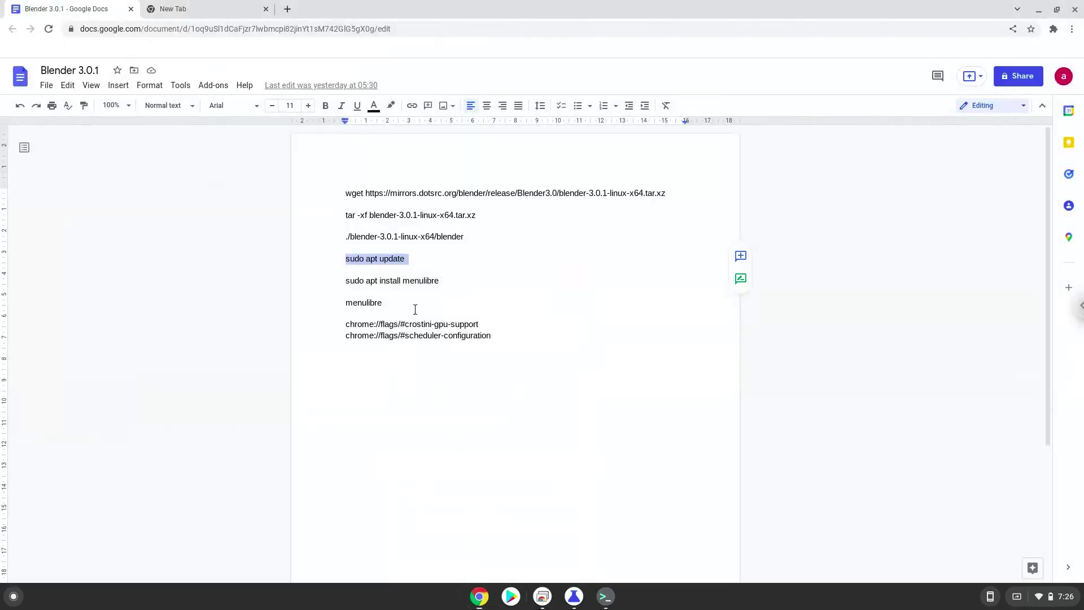
triple_click(412, 280)
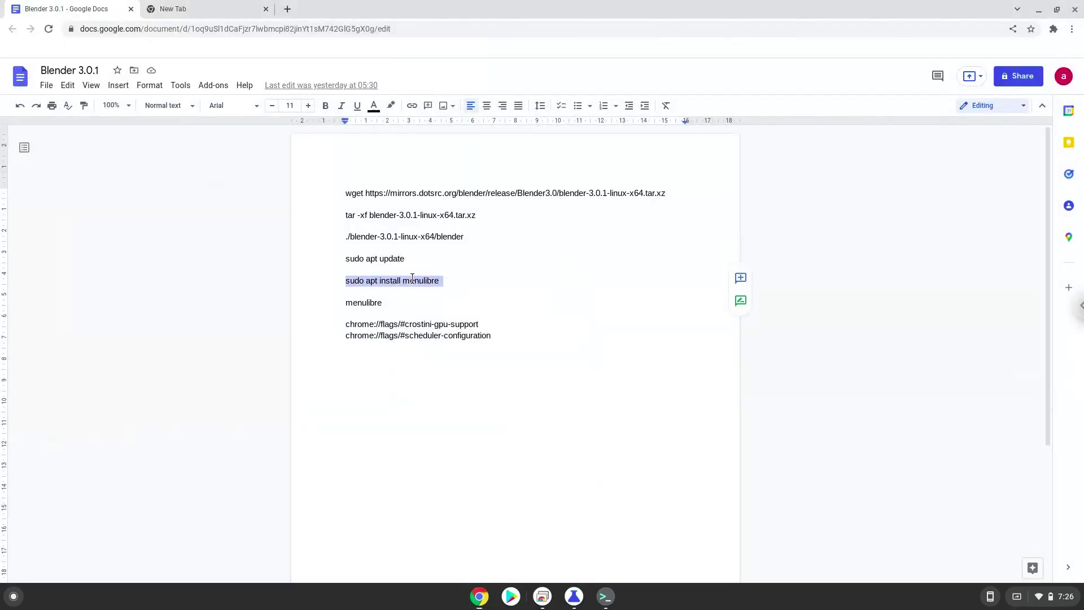
right_click(413, 280)
click(437, 295)
click(606, 595)
key(ctrl+shift+v)
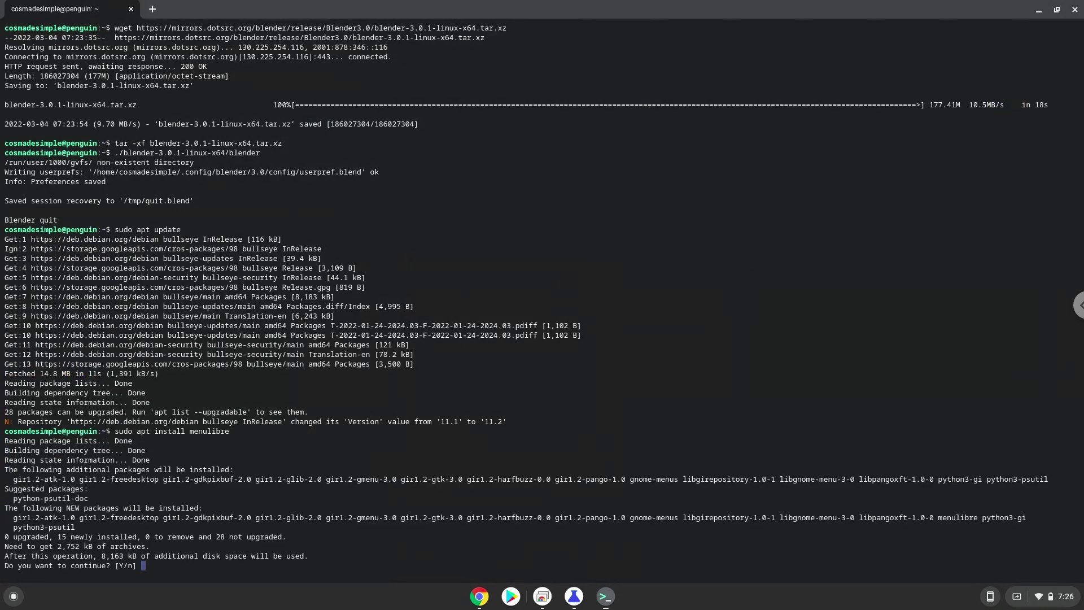
key(Return)
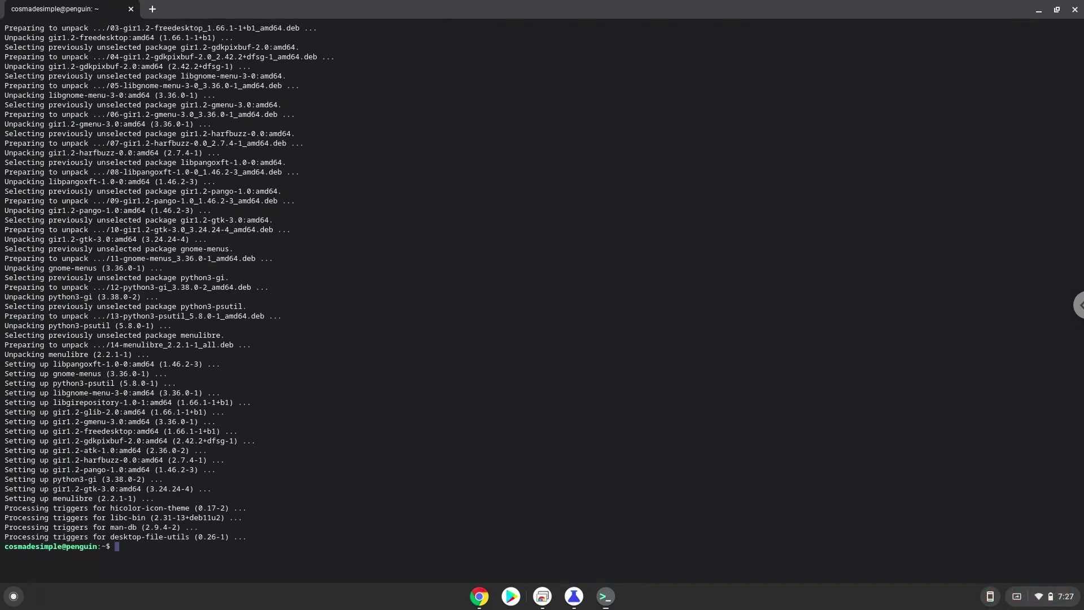
click(478, 602)
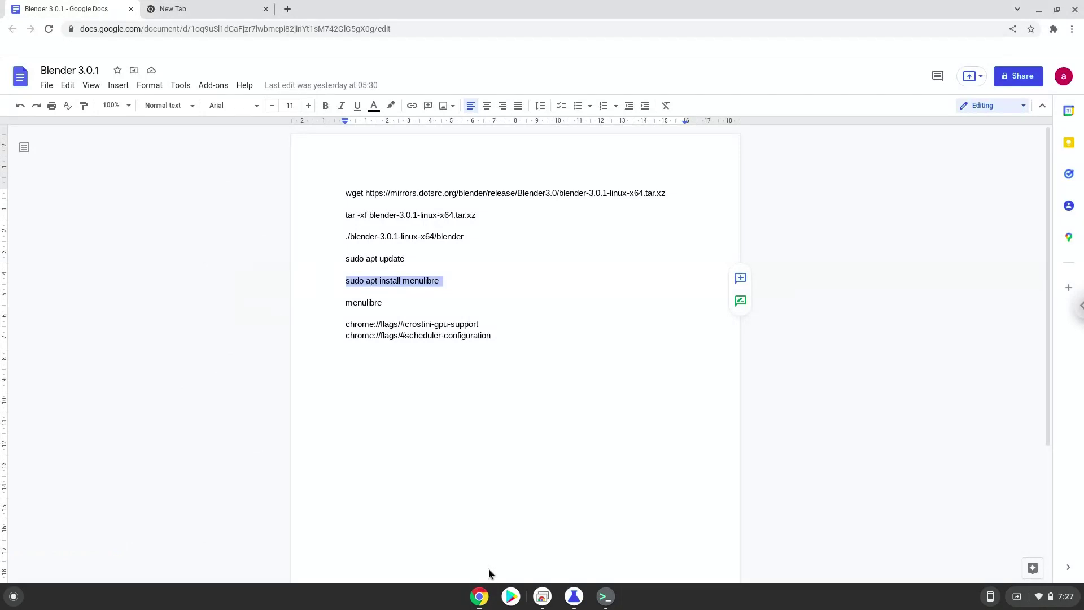
- Copy 'menulibre' from the notes and run it in Terminal to launch the menu editor
double_click(364, 303)
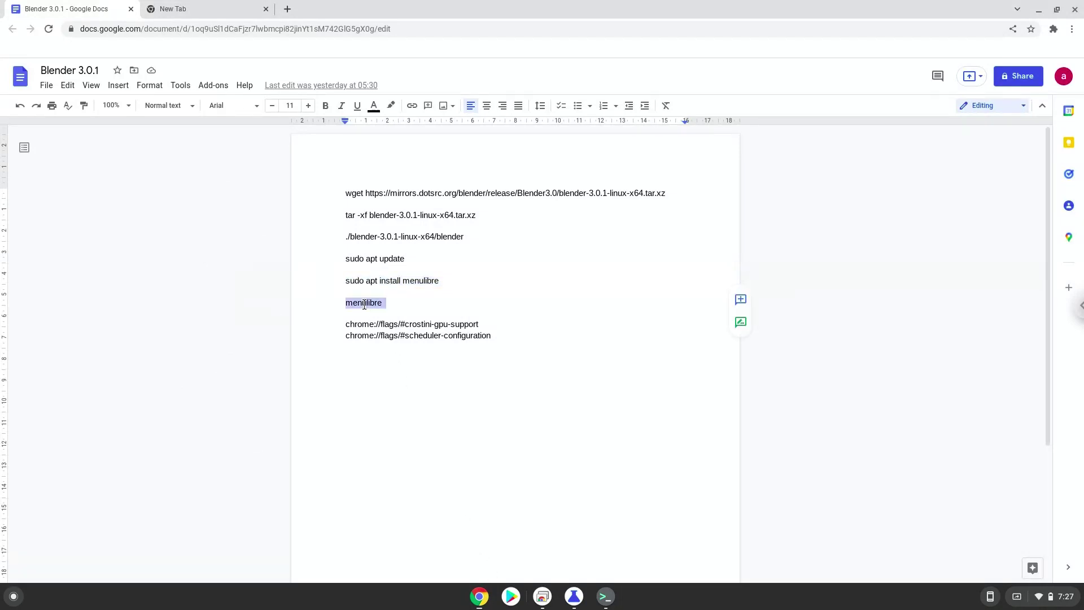
right_click(365, 304)
click(389, 296)
click(604, 597)
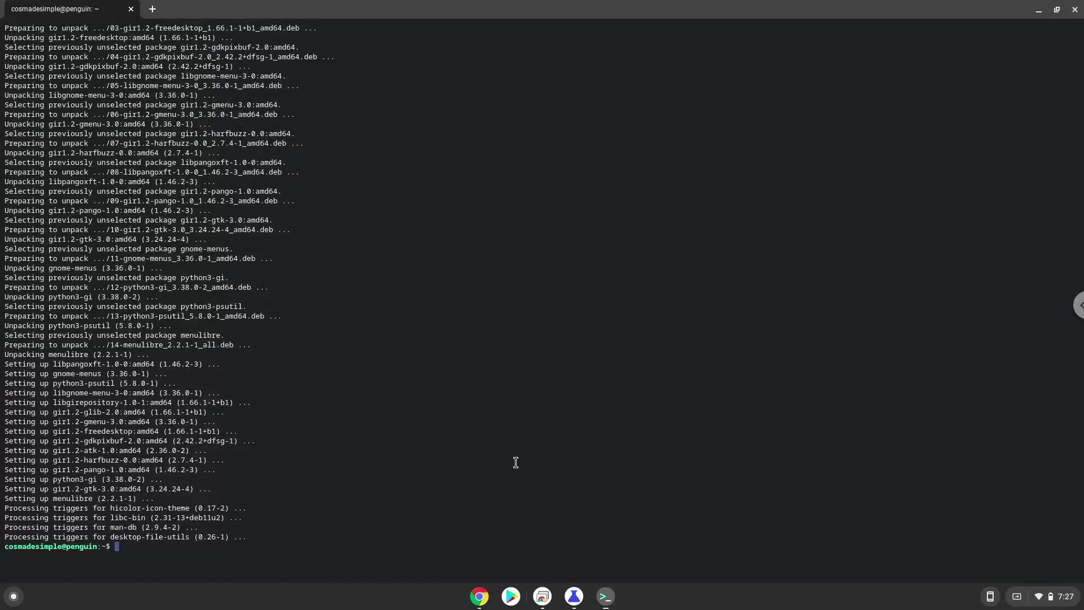
key(ctrl+shift+v)
key(Return)
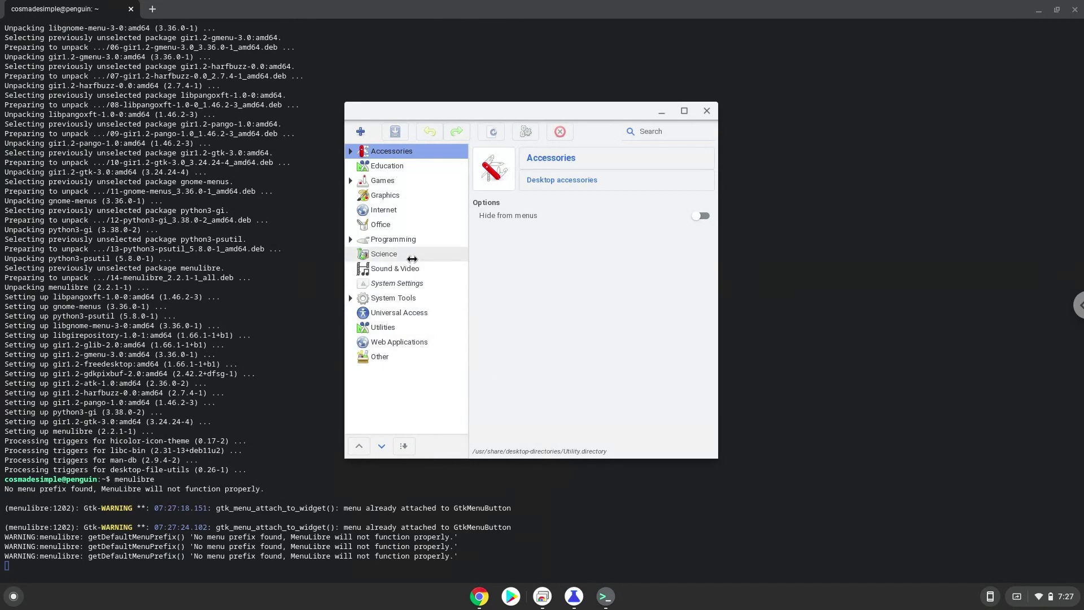
- Add a new launcher under Graphics and name it 'Blender'
click(398, 194)
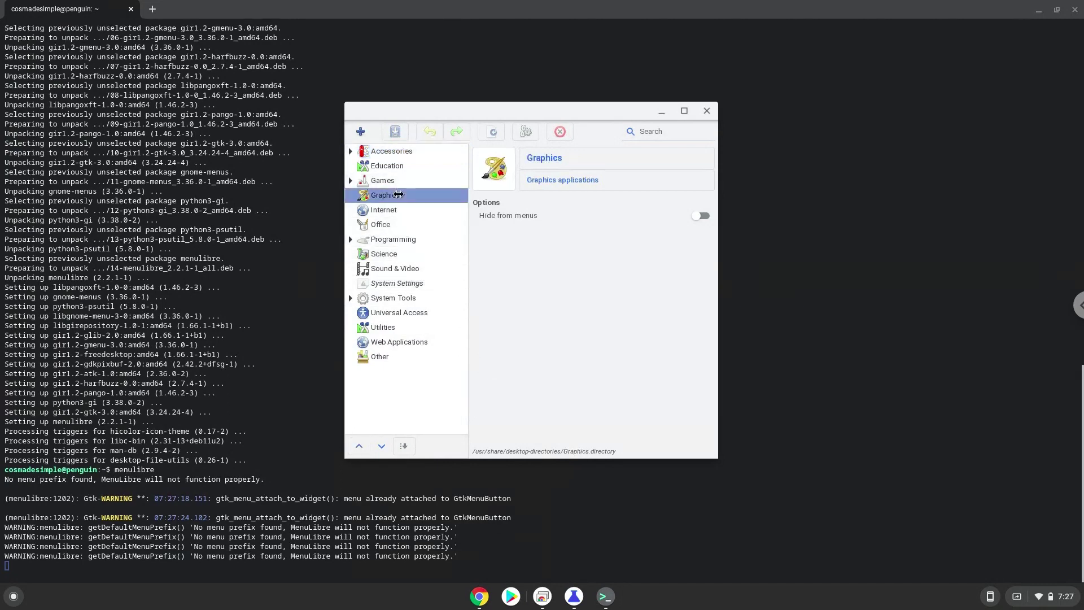
click(359, 131)
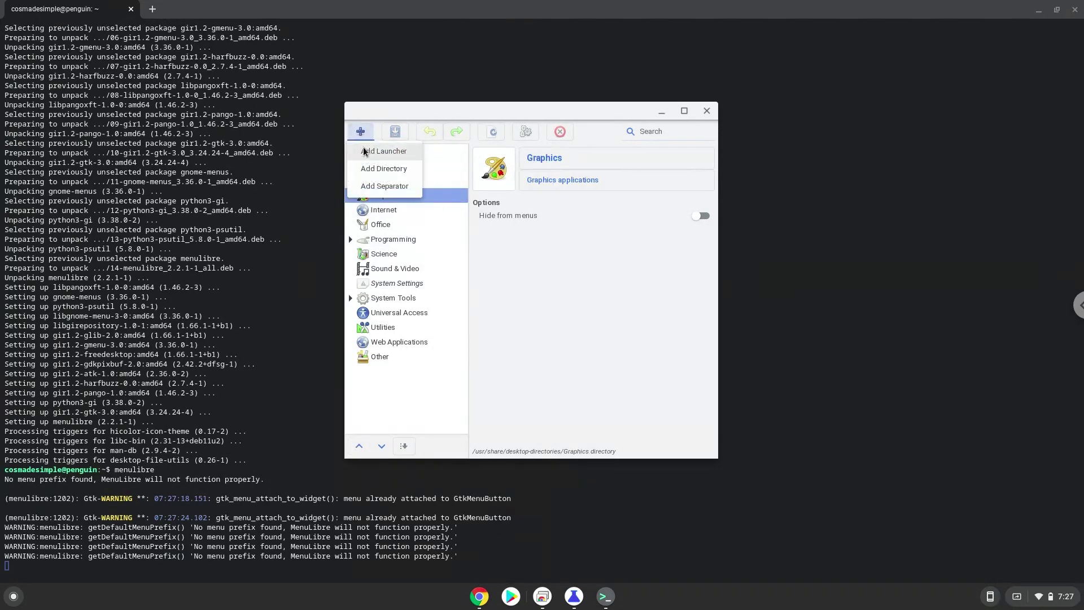
click(364, 151)
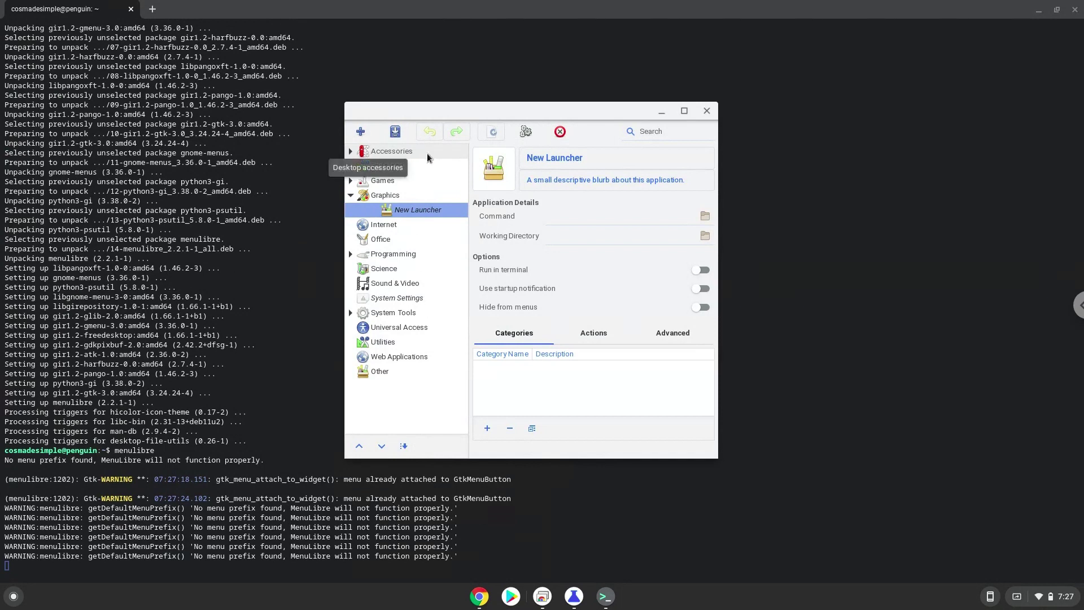
click(539, 161)
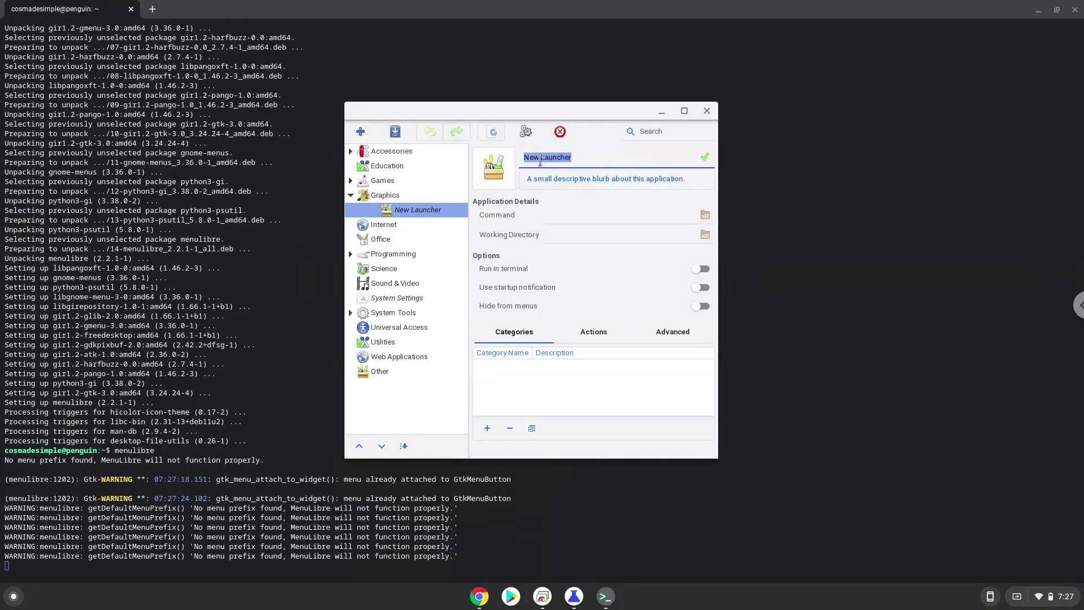
text(Blender)
click(704, 158)
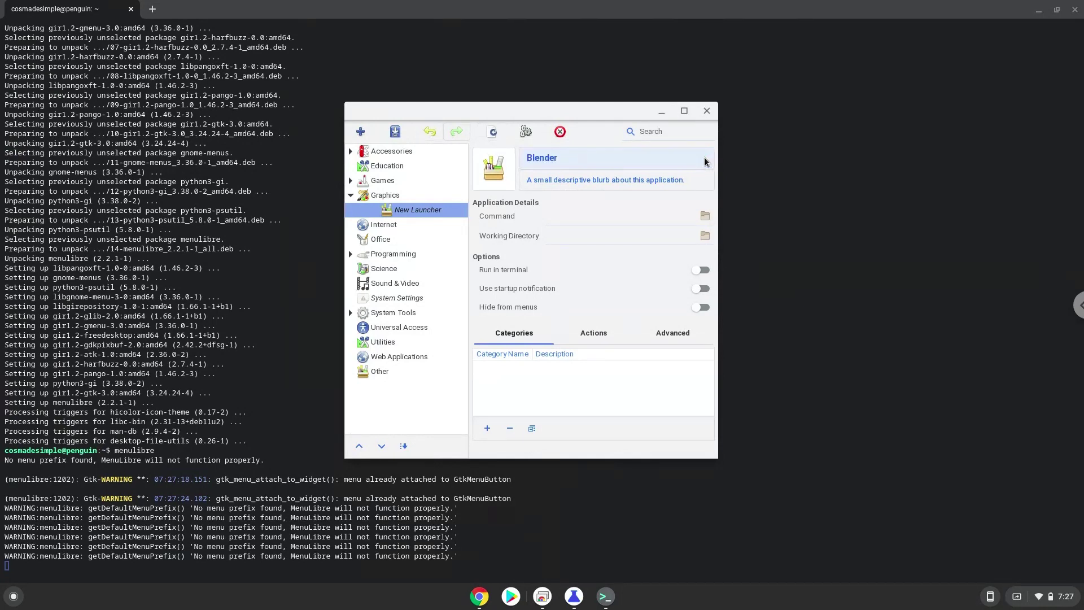
- Set the launcher command to ~/blender-3.0.1-linux-x64/blender and save the launcher
click(704, 217)
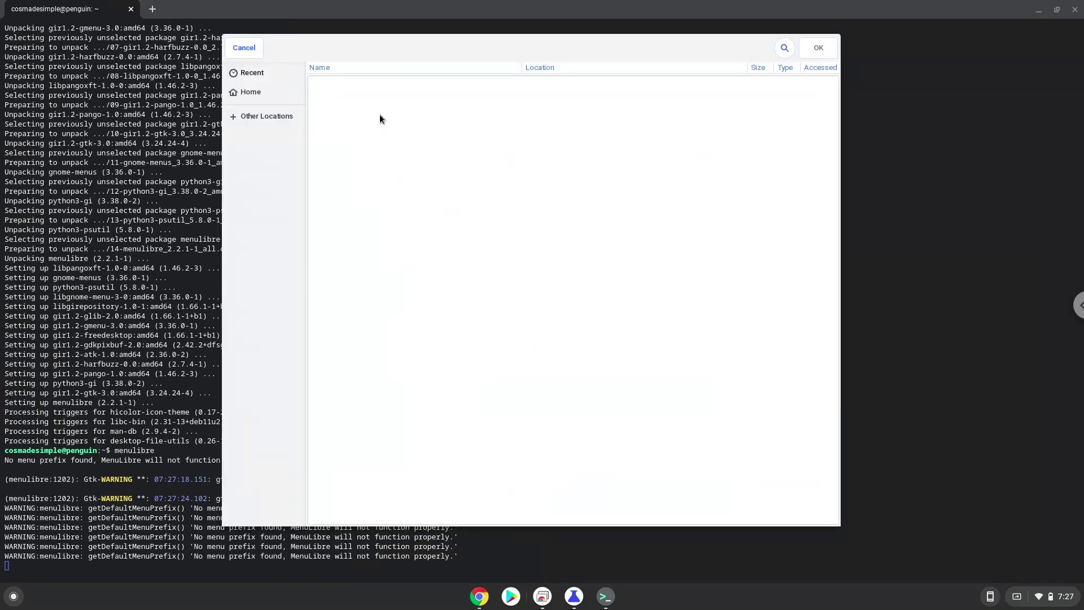
click(251, 91)
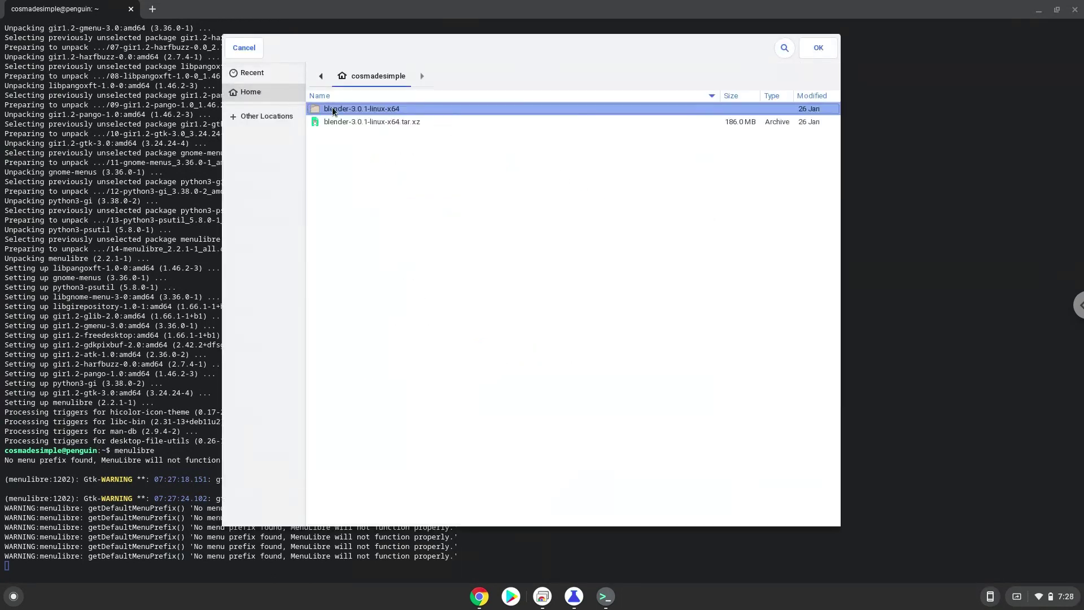
double_click(333, 109)
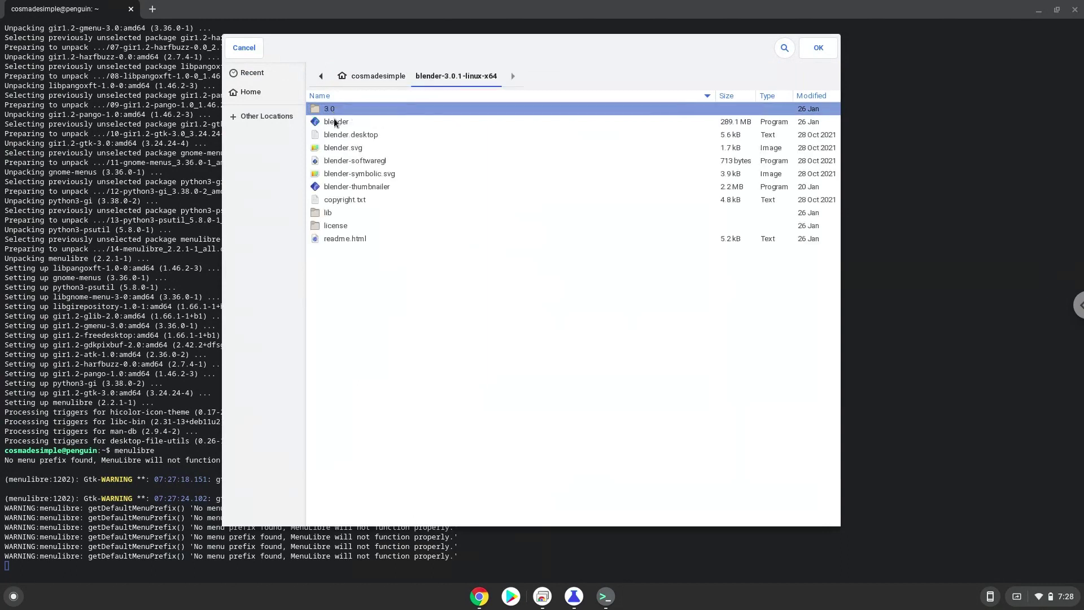
click(334, 120)
double_click(334, 120)
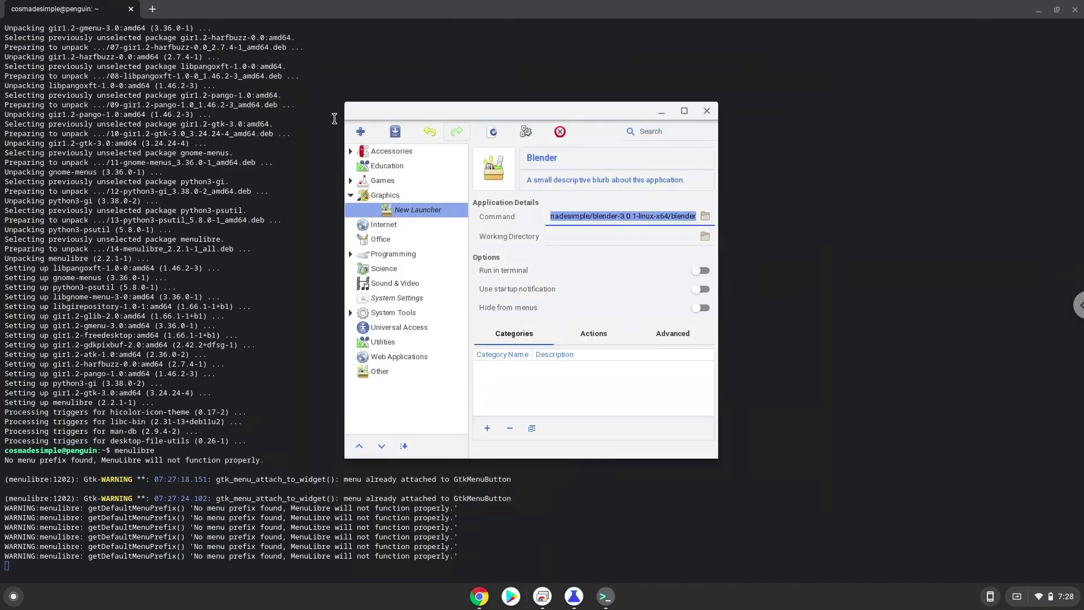
click(394, 134)
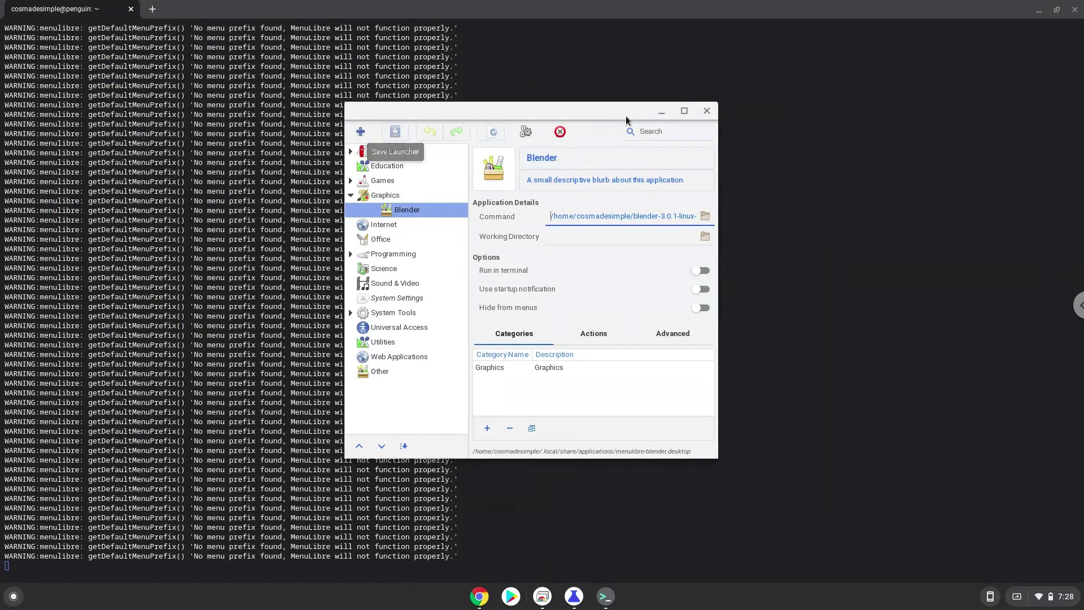
- Close MenuLibre, Terminal, the Google Docs and Chrome flags windows, then show the app launcher
click(707, 110)
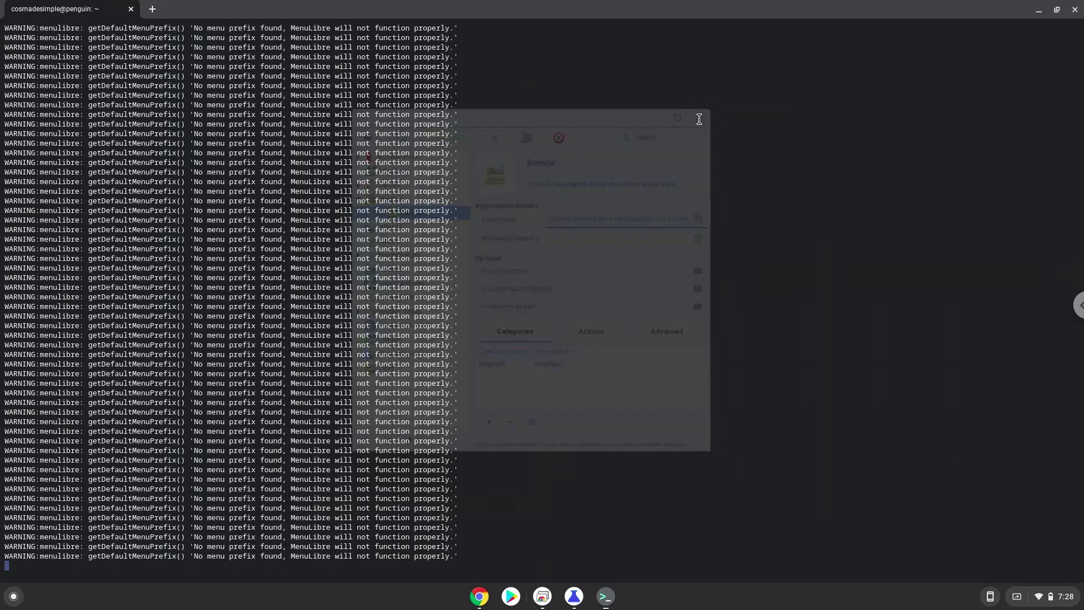
click(1077, 16)
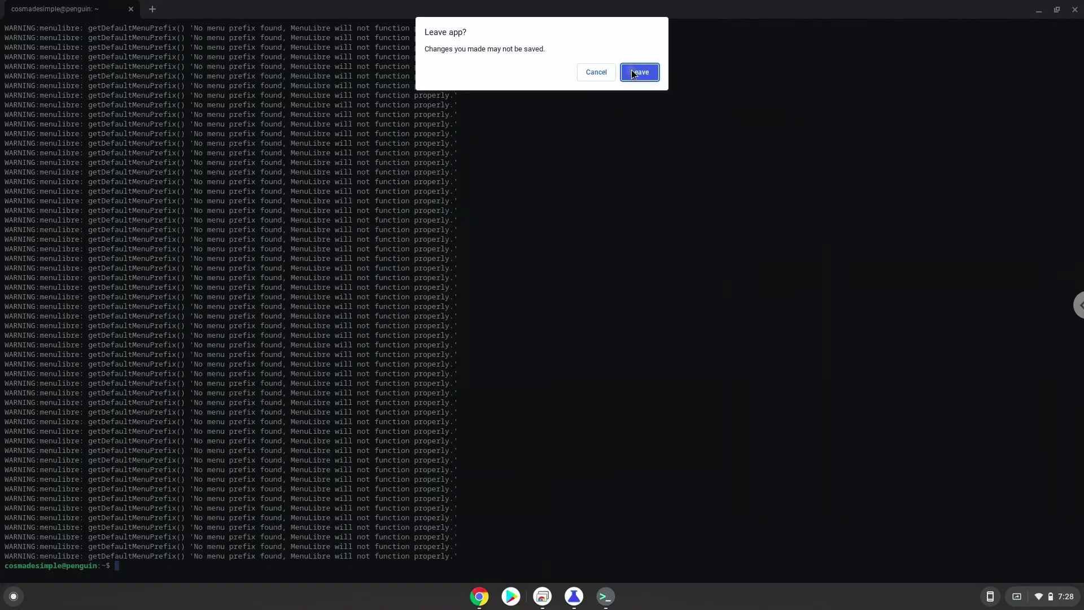
click(632, 74)
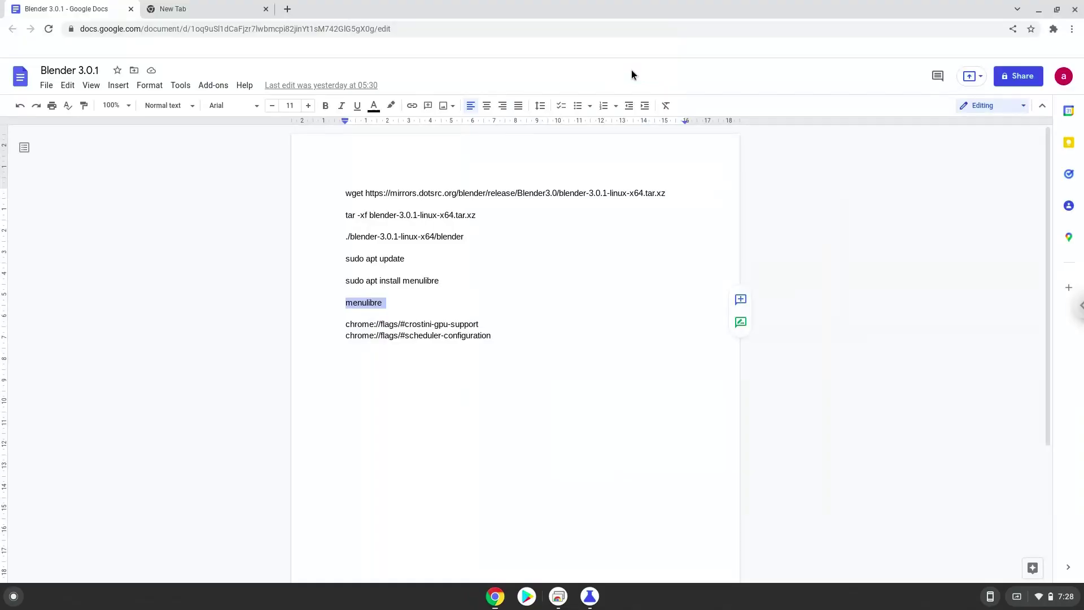
click(1075, 11)
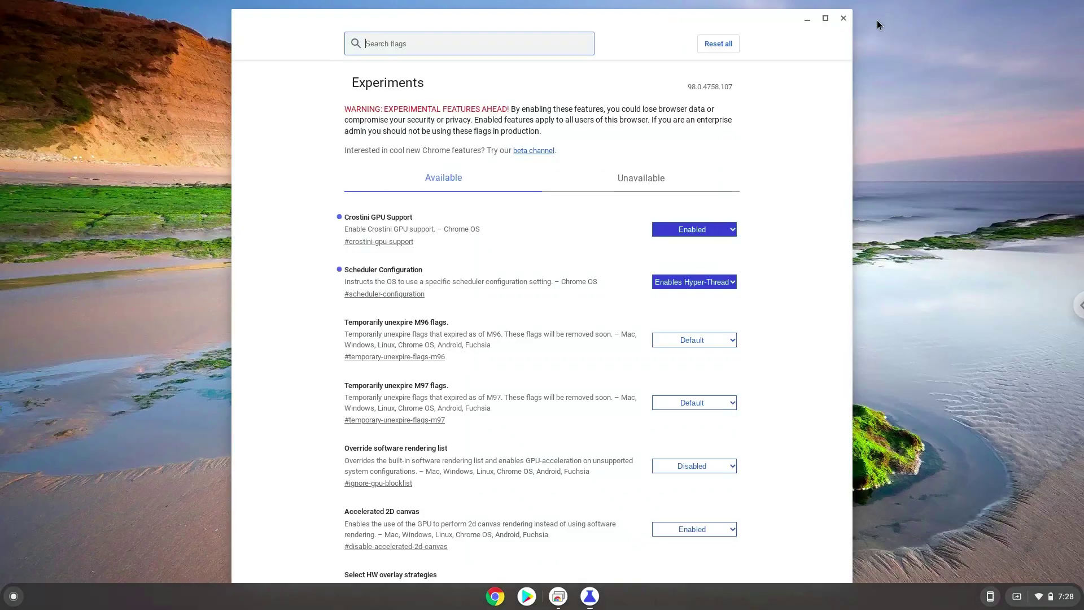
click(843, 19)
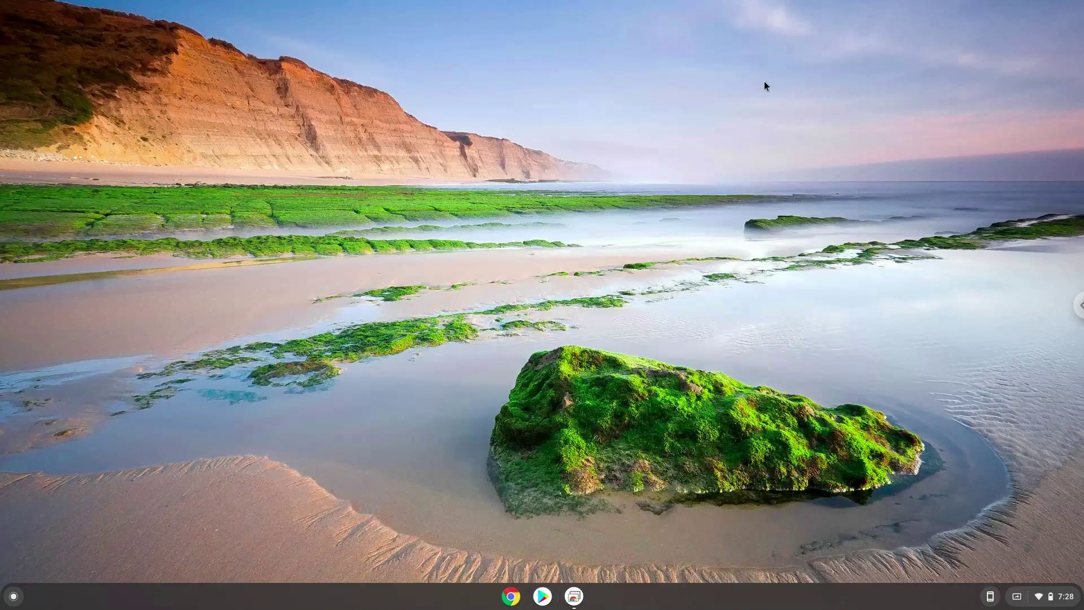
click(14, 595)
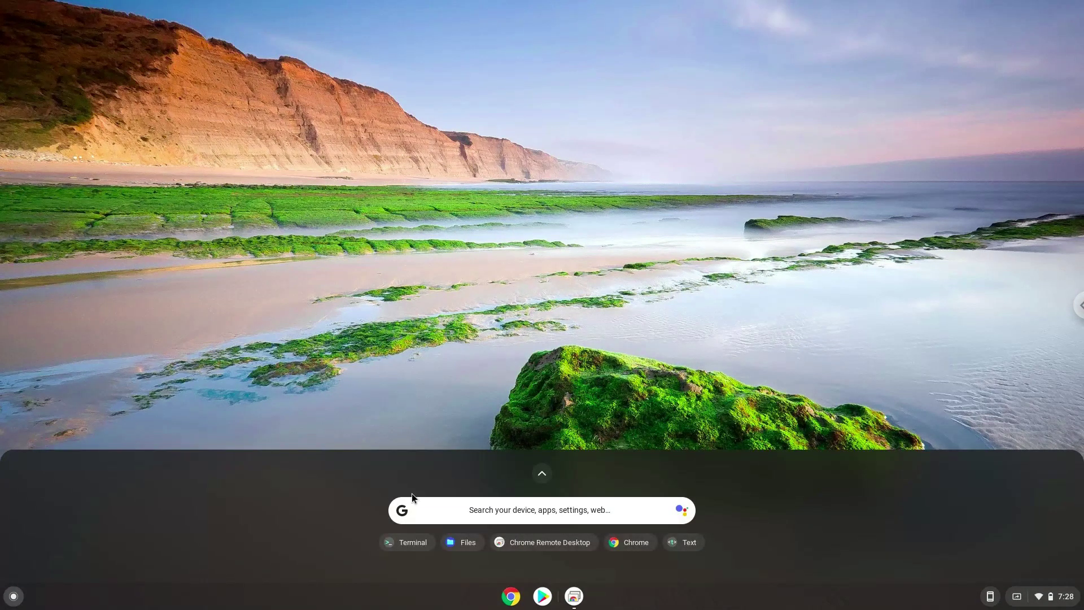
- Launch Blender from the Linux apps folder and start a General scene from the splash
click(541, 473)
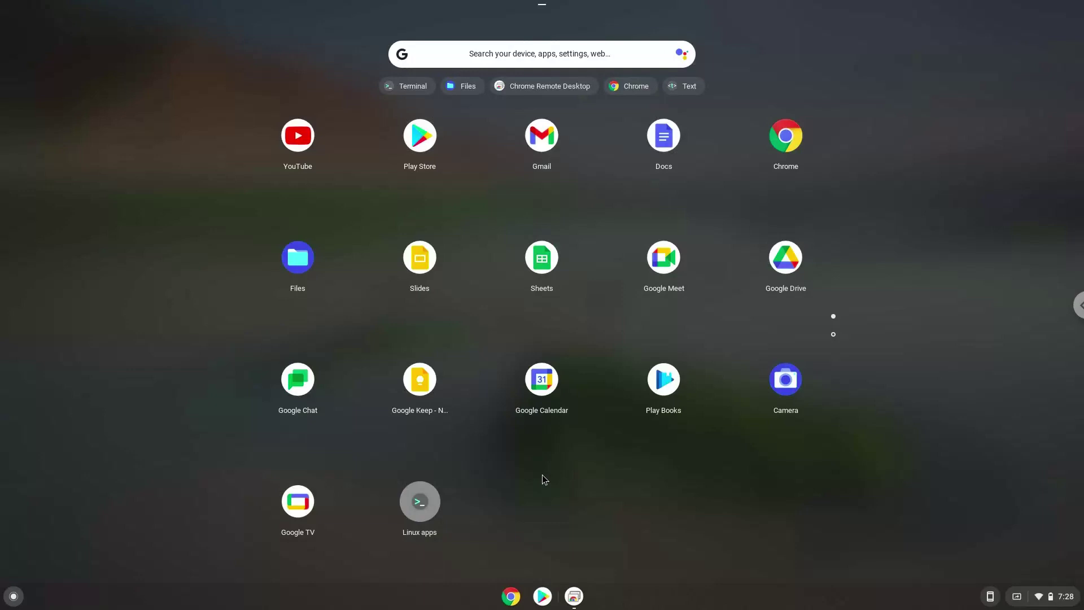
click(424, 507)
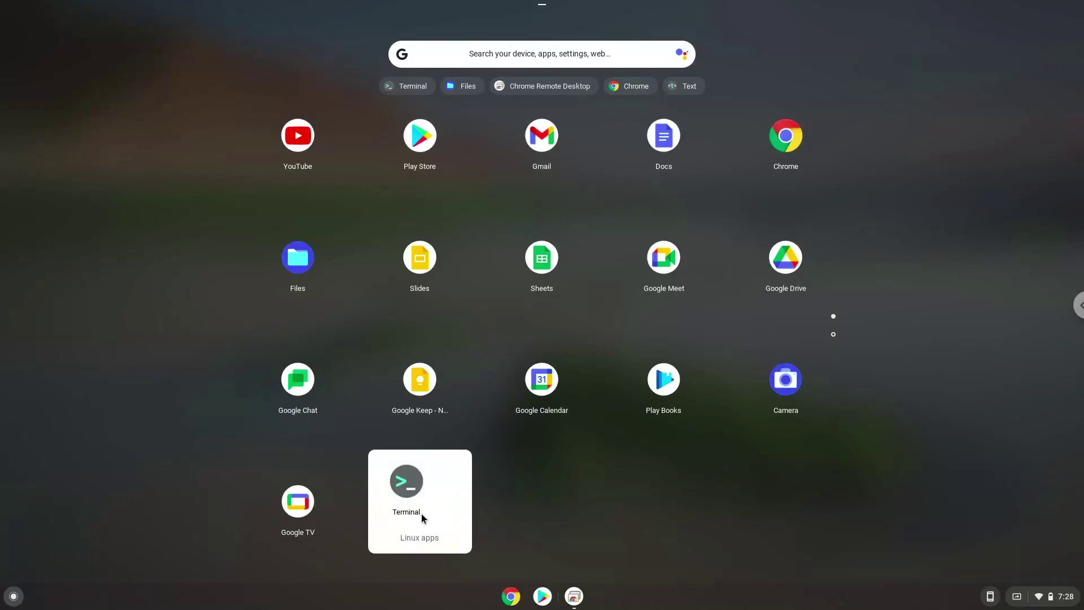
click(517, 510)
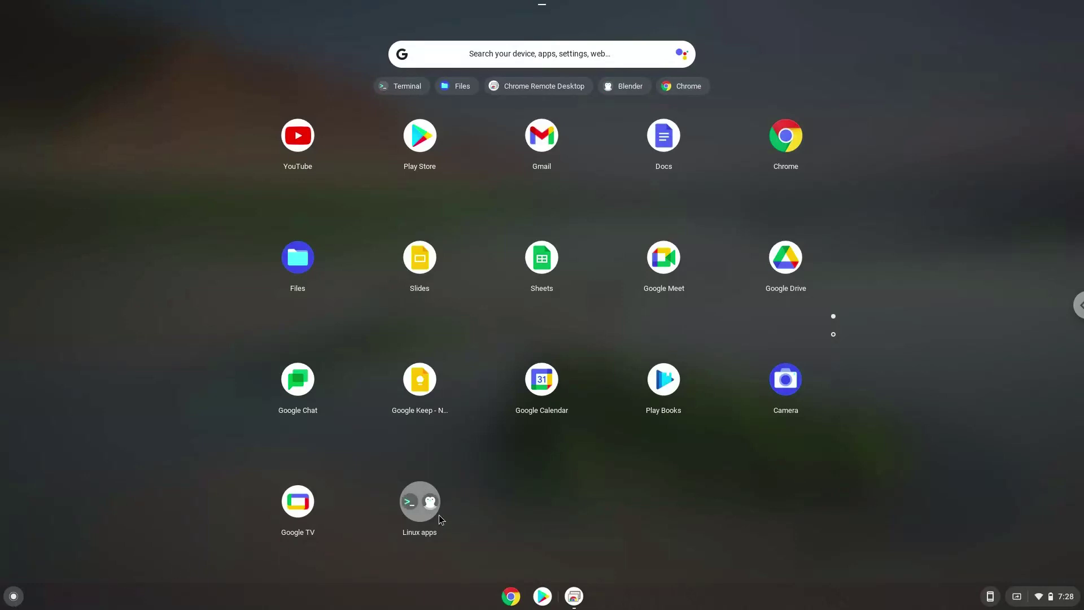
click(419, 519)
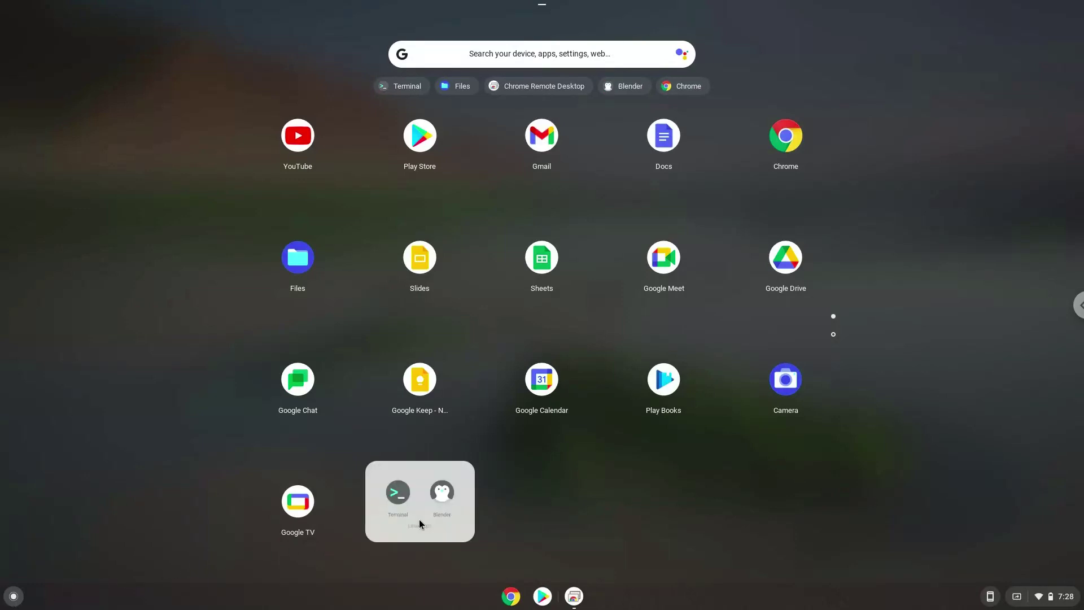
click(456, 482)
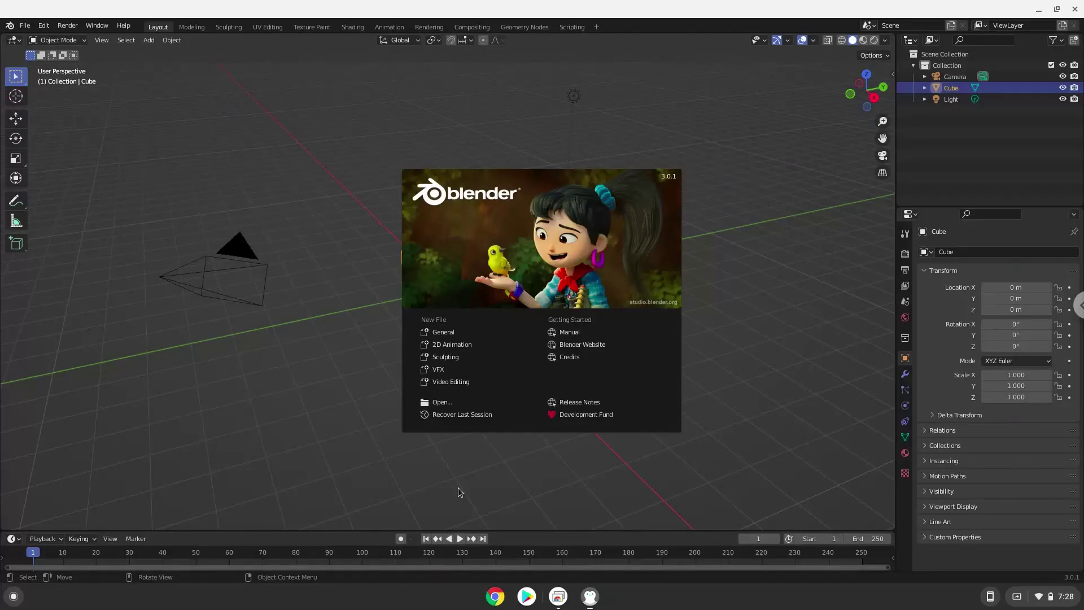
click(445, 339)
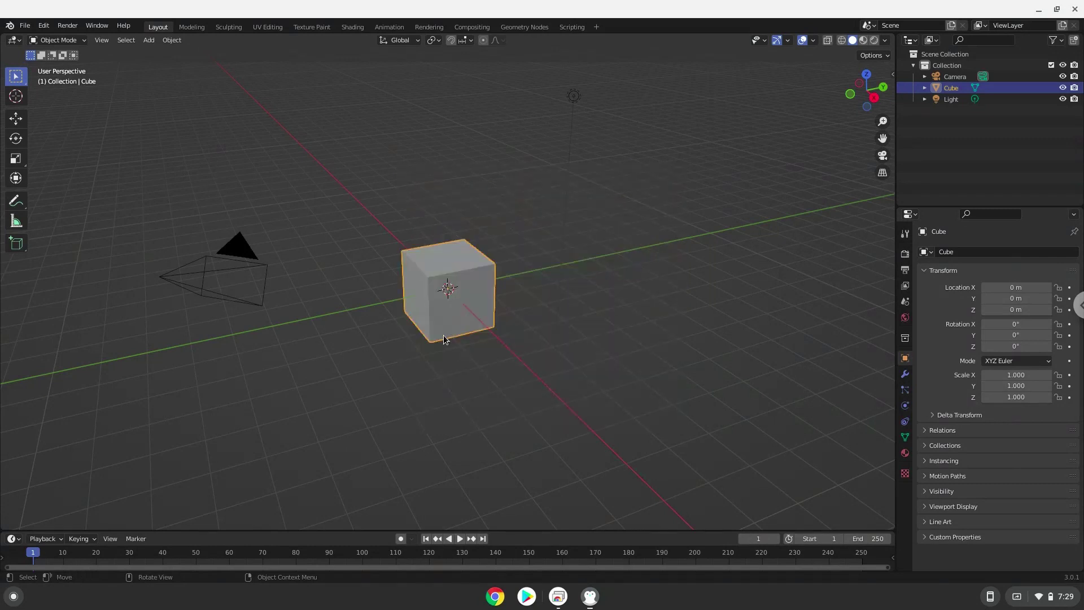